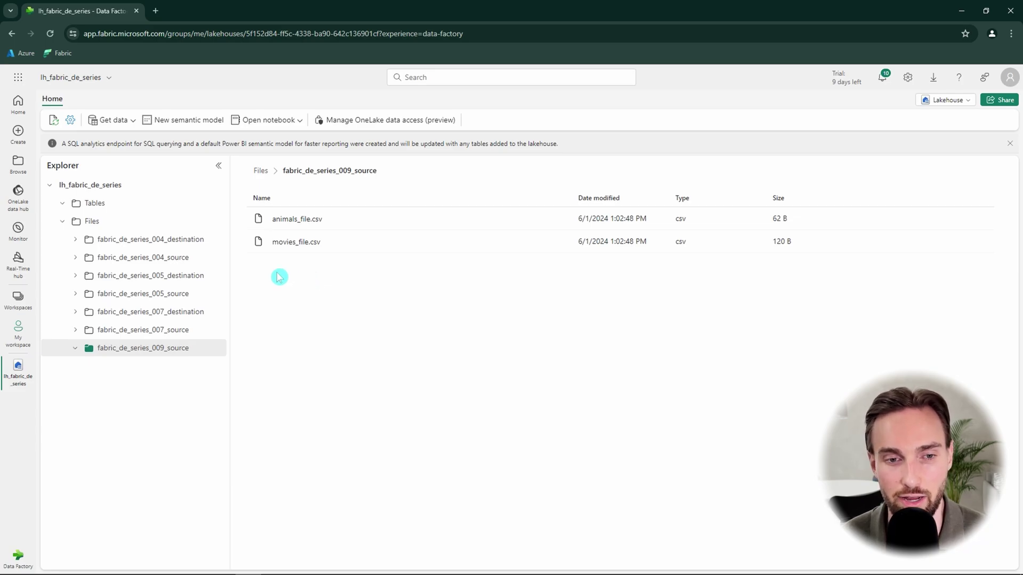
- Create a new data pipeline named pl_fabric_de_series_009_foreach in My workspace
{"action": "left_click", "coordinate": [18, 133]}
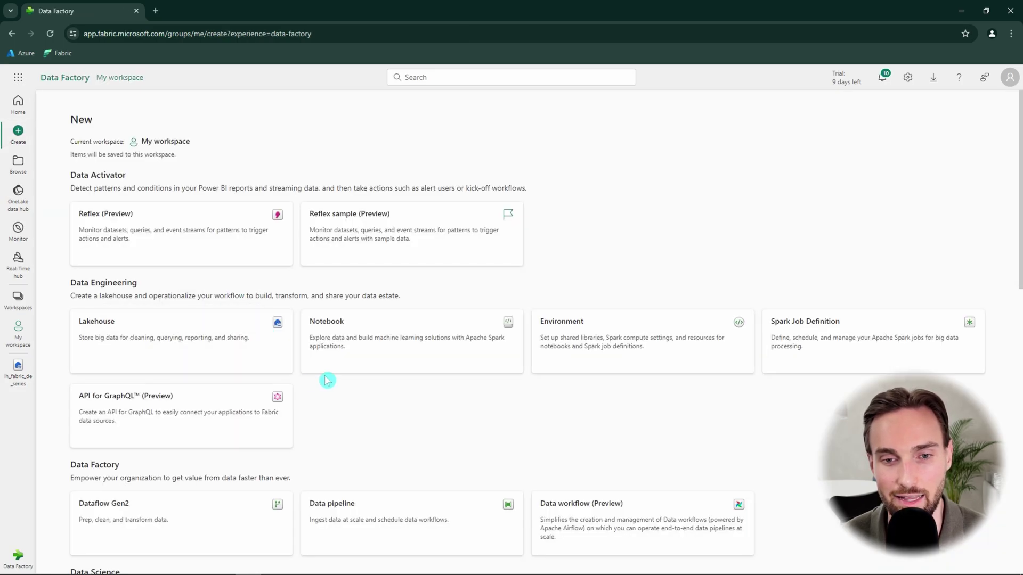
{"action": "scroll", "coordinate": [327, 380], "scroll_direction": "down", "scroll_amount": 1}
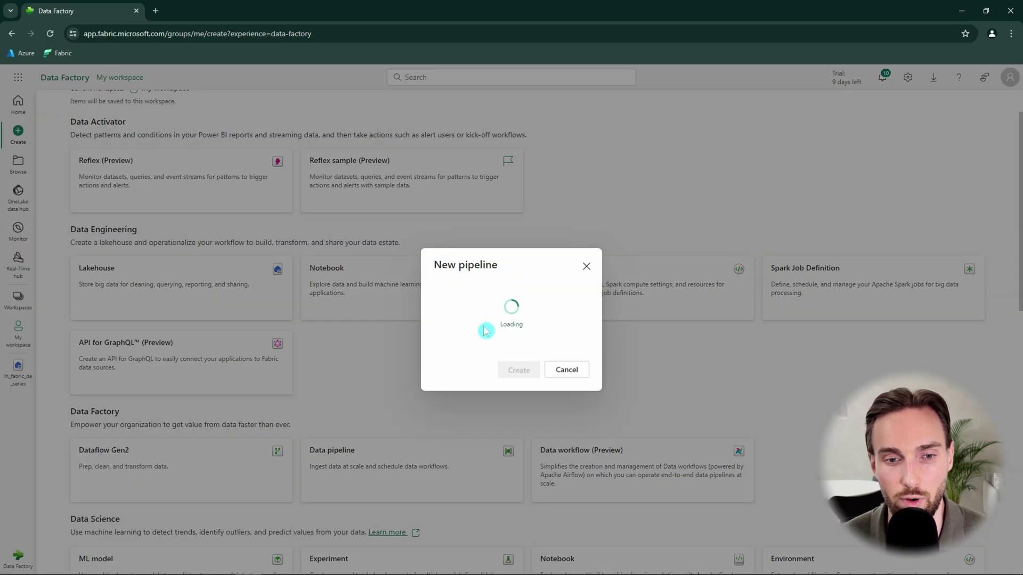
{"action": "key", "text": "ctrl+a"}
{"action": "type", "text": "pl_fabric_de_series_009_foreach"}
{"action": "left_click", "coordinate": [519, 369]}
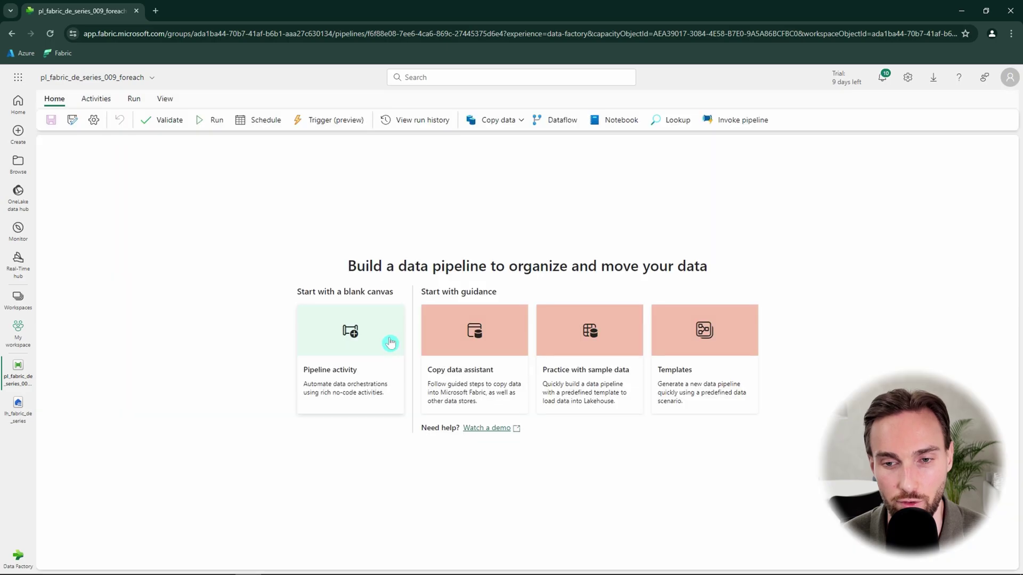
- Add a ForEach activity to the blank pipeline and move it toward the middle of the canvas
{"action": "left_click", "coordinate": [394, 347]}
{"action": "scroll", "coordinate": [479, 416], "scroll_direction": "down", "scroll_amount": 1}
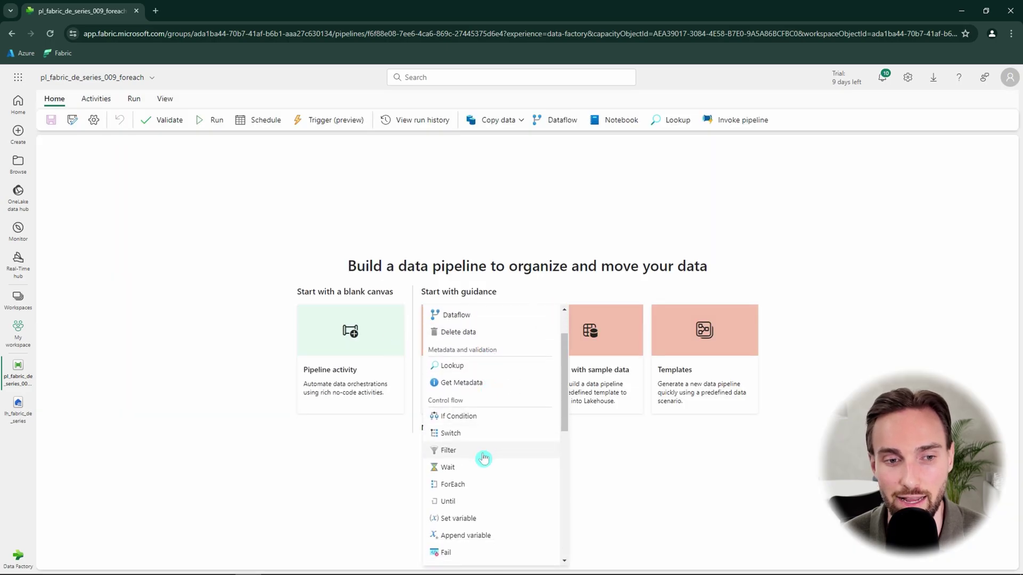
{"action": "left_click", "coordinate": [468, 484]}
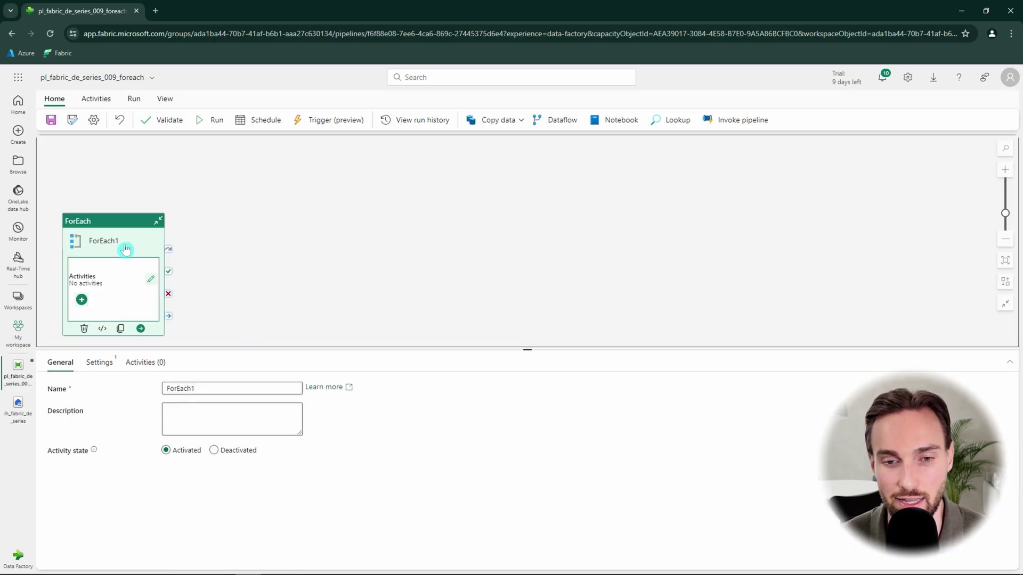
{"action": "left_click_drag", "start_coordinate": [126, 243], "coordinate": [293, 227]}
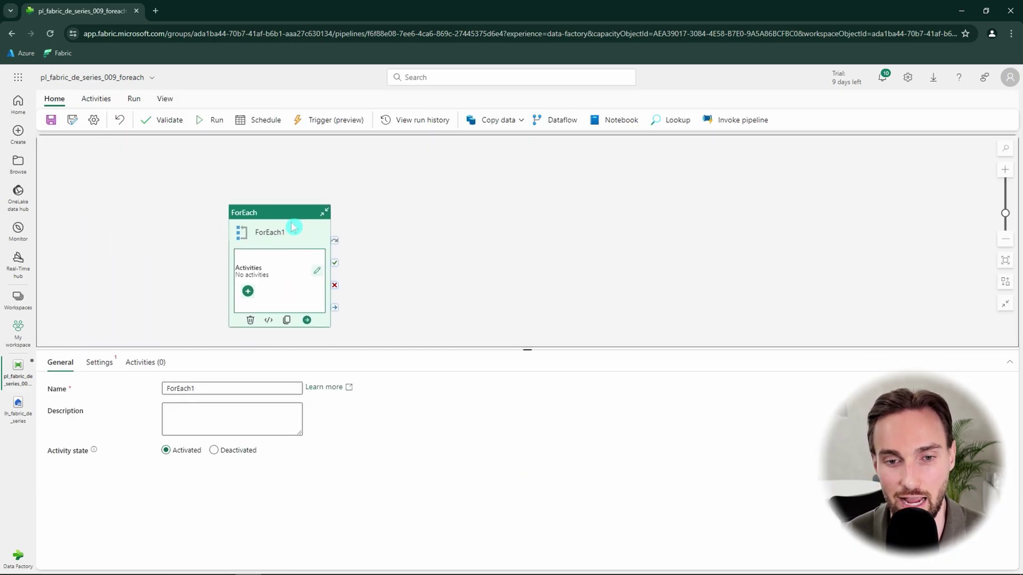
- Examine the ForEach activity's Sequential, Batch count and Items settings
{"action": "left_click", "coordinate": [107, 368]}
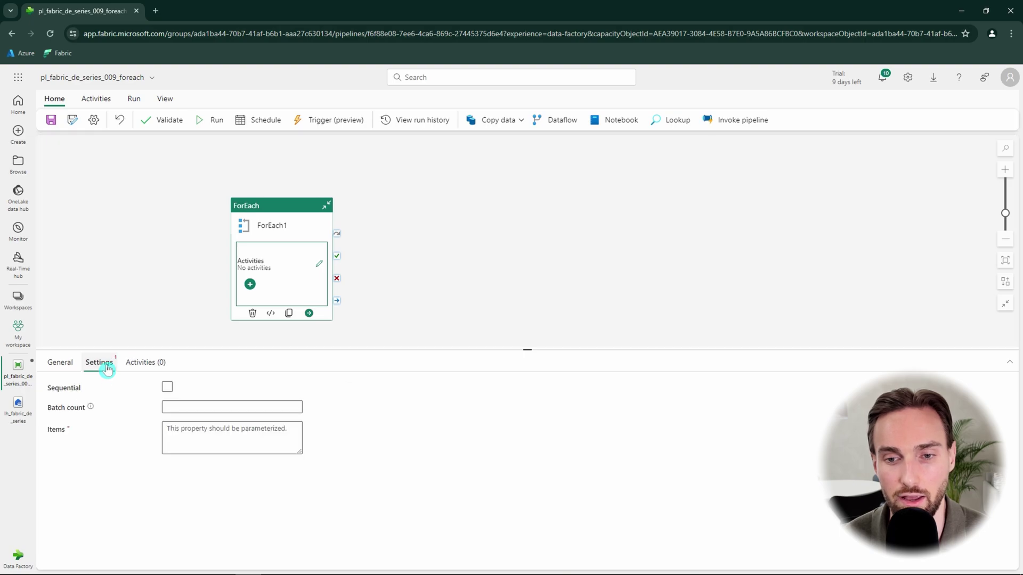
{"action": "left_click", "coordinate": [167, 388]}
{"action": "left_click", "coordinate": [166, 390]}
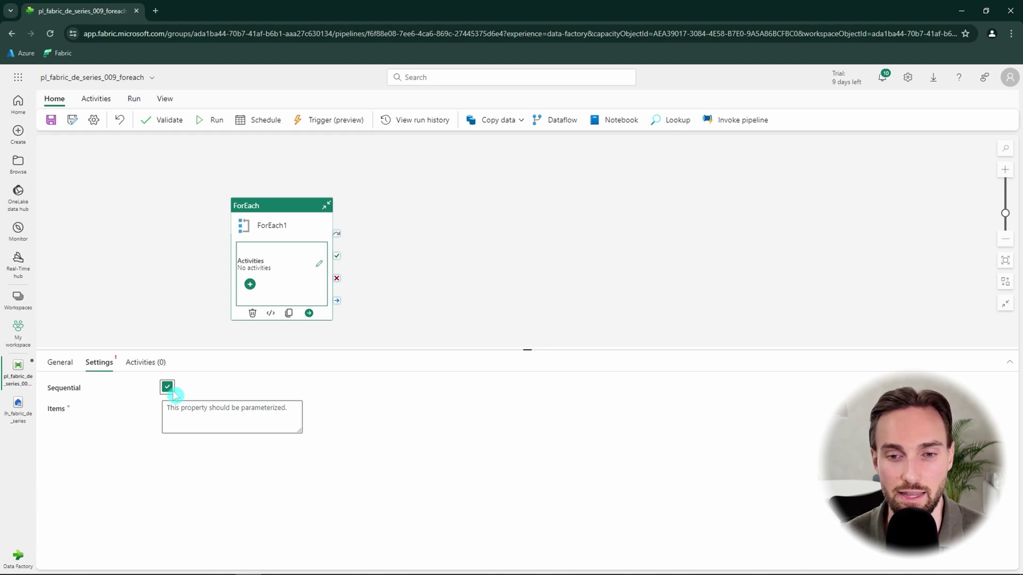
{"action": "left_click", "coordinate": [168, 389]}
{"action": "left_click", "coordinate": [168, 390]}
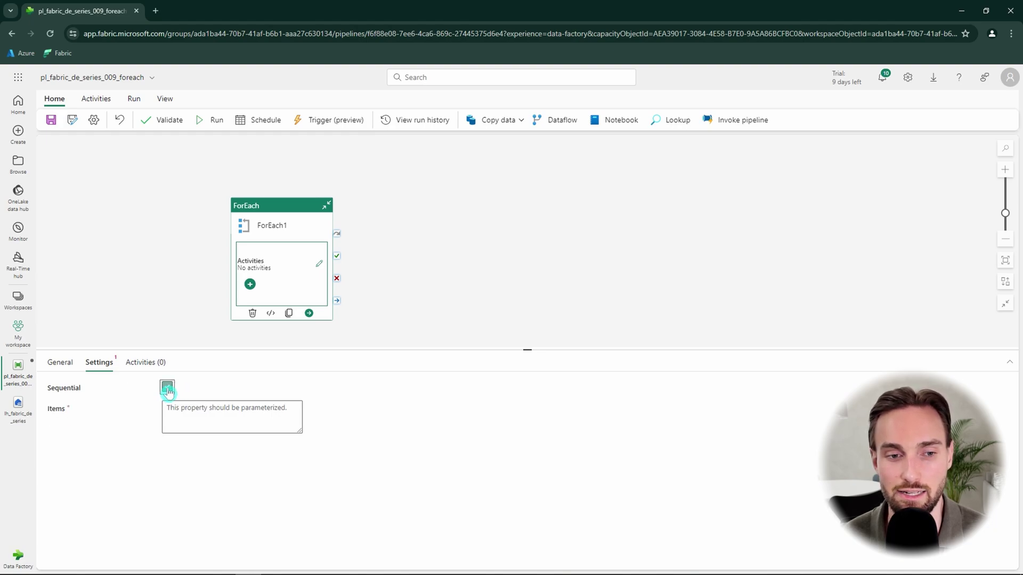
{"action": "left_click", "coordinate": [168, 391]}
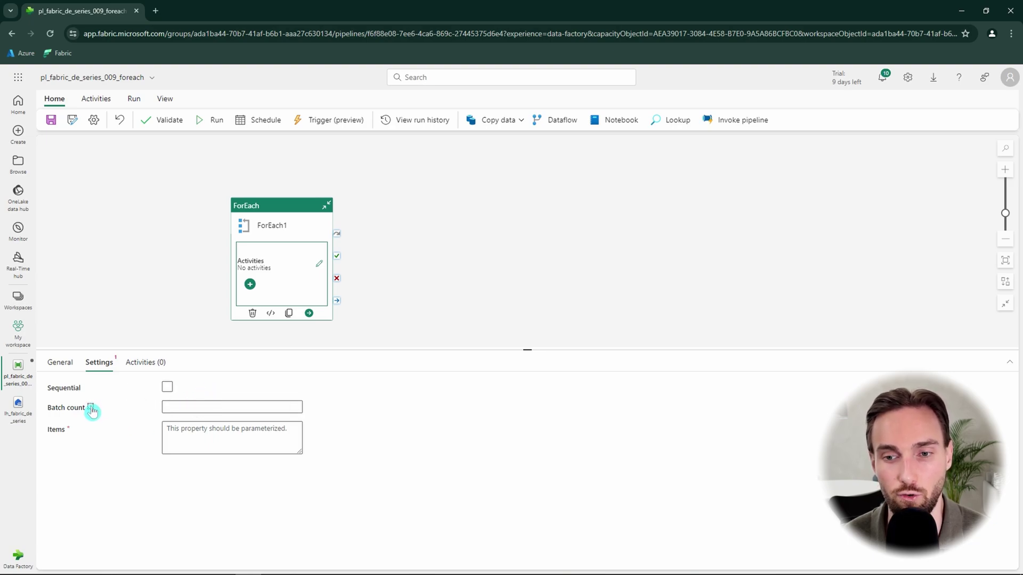
{"action": "mouse_move", "coordinate": [93, 411]}
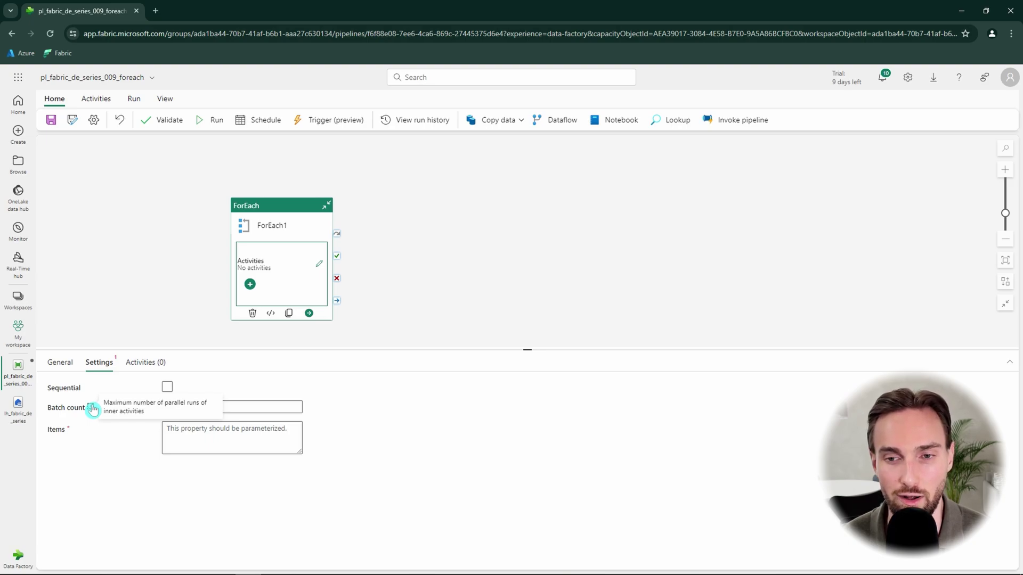
{"action": "left_click", "coordinate": [213, 429]}
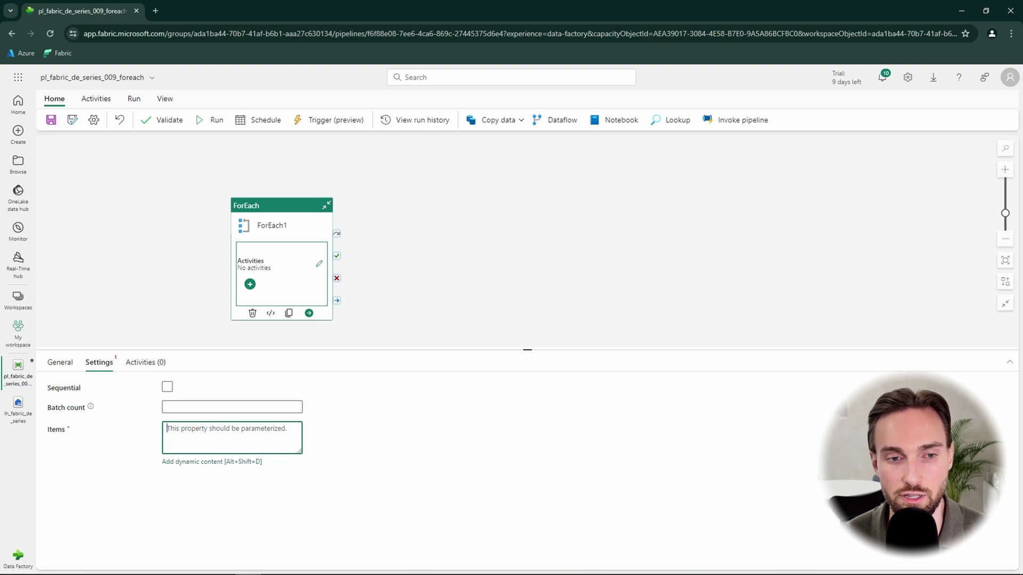
- Add a pipeline parameter named file_array with type Array
{"action": "left_click", "coordinate": [160, 248]}
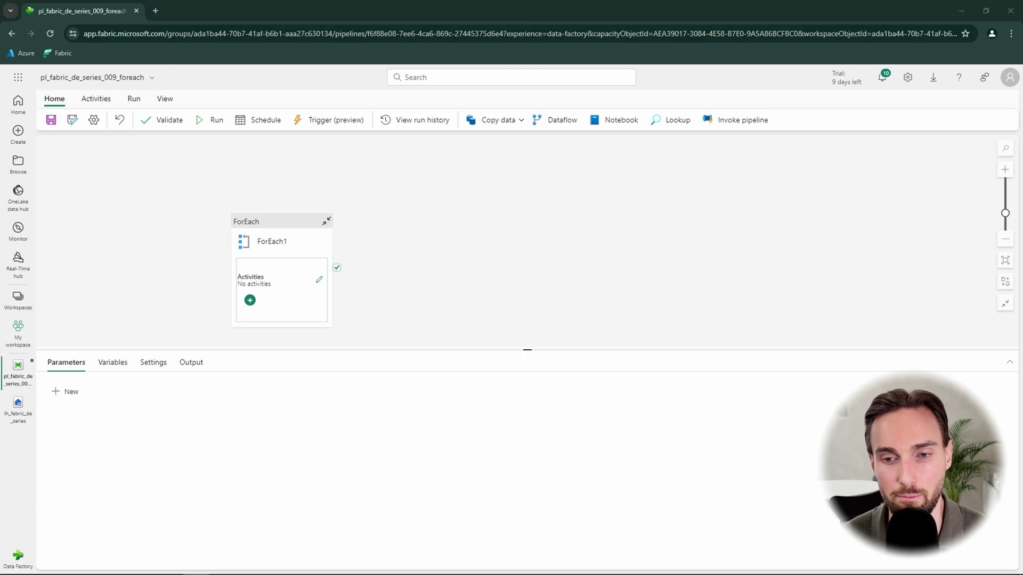
{"action": "left_click", "coordinate": [70, 394]}
{"action": "type", "text": "file_array"}
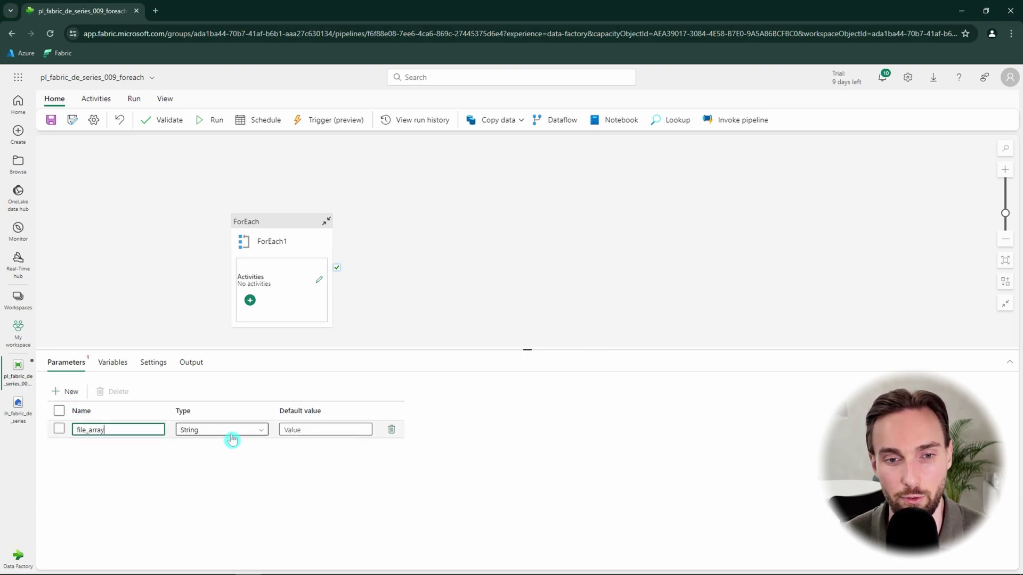
{"action": "left_click", "coordinate": [255, 431]}
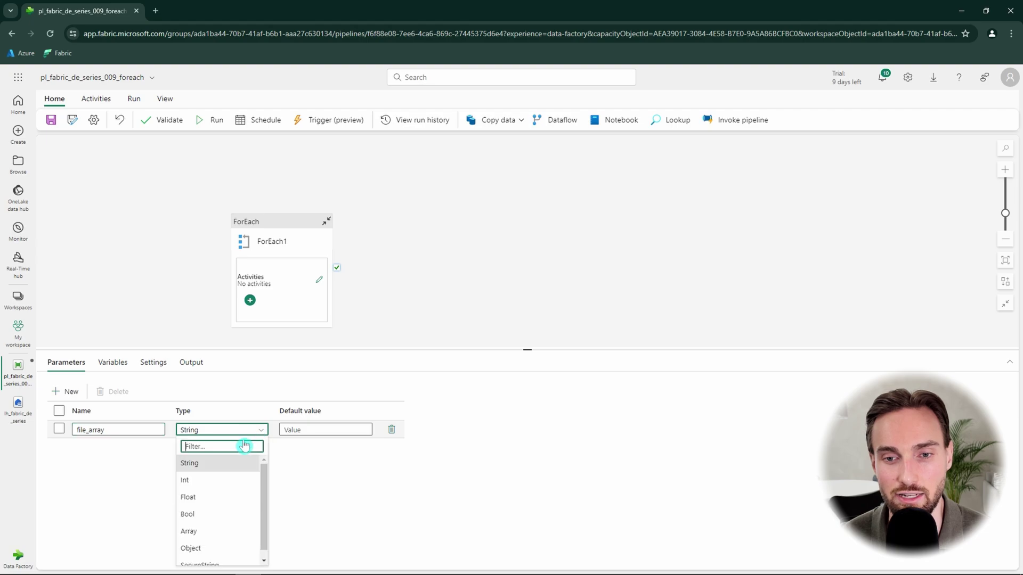
{"action": "left_click", "coordinate": [223, 532]}
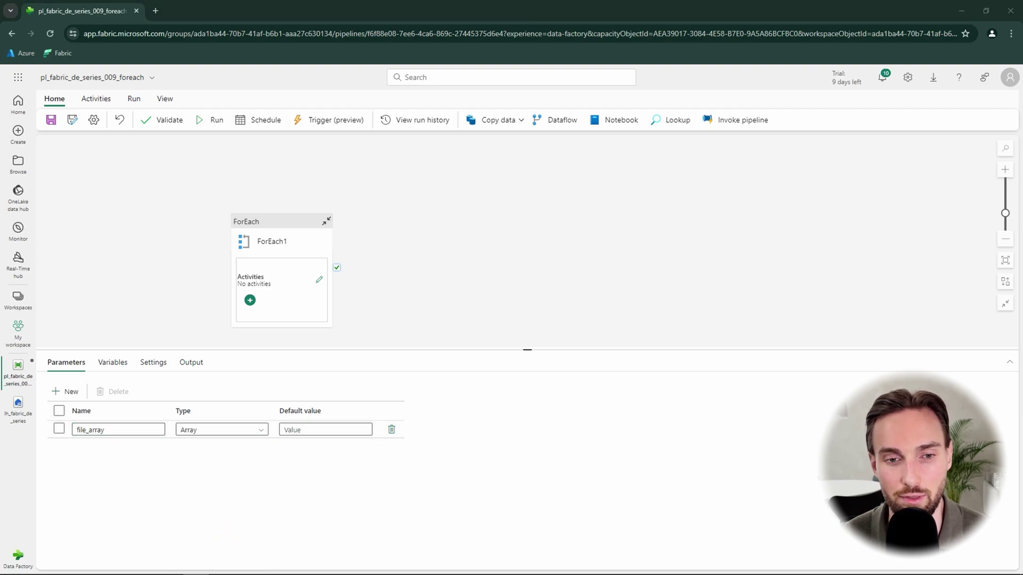
{"action": "left_click", "coordinate": [324, 466]}
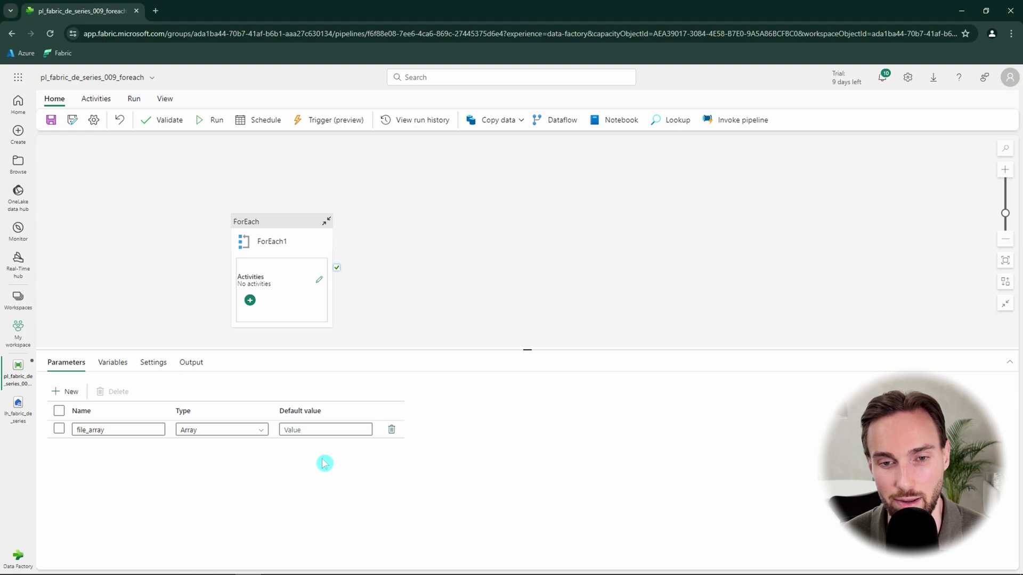
- Set file_array's default to a JSON array of src_file/dst_table objects: animals_file.csv with animals_table, and movies_file.csv with movies_table
{"action": "left_click", "coordinate": [316, 430]}
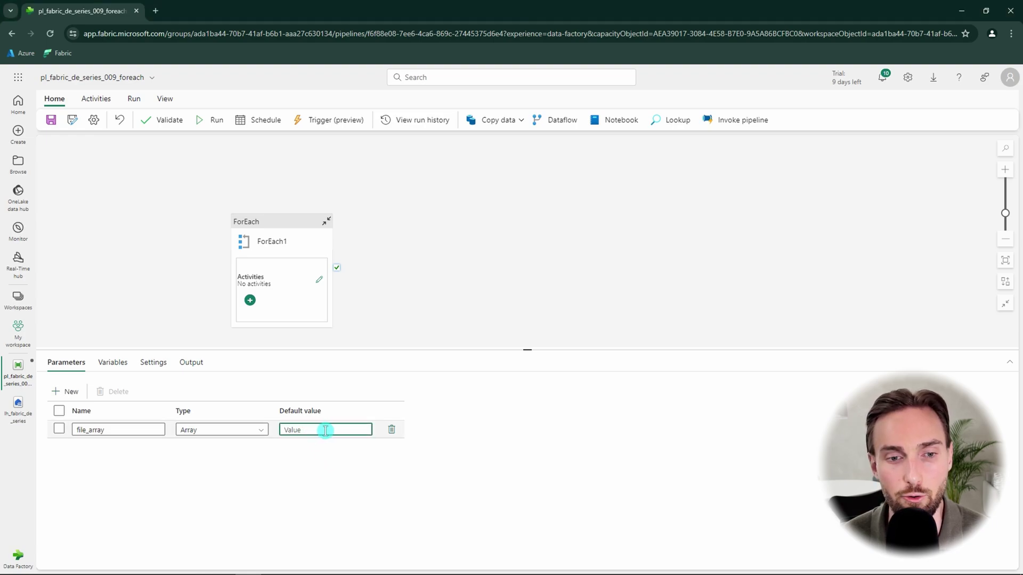
{"action": "type", "text": "[{\"src_file\": \"animals_file.csv\", \"dst_table\": \"animals_table\"}, {\"src_file\": \"movies_file.csv\", \"dst_table\": \"movies_table\"}]"}
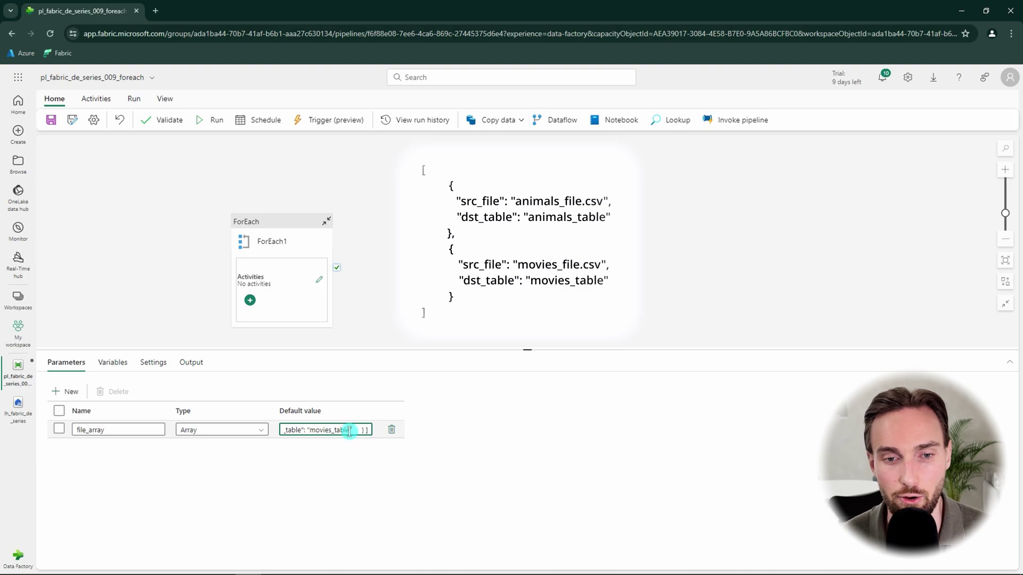
{"action": "left_click_drag", "start_coordinate": [367, 430], "coordinate": [260, 430]}
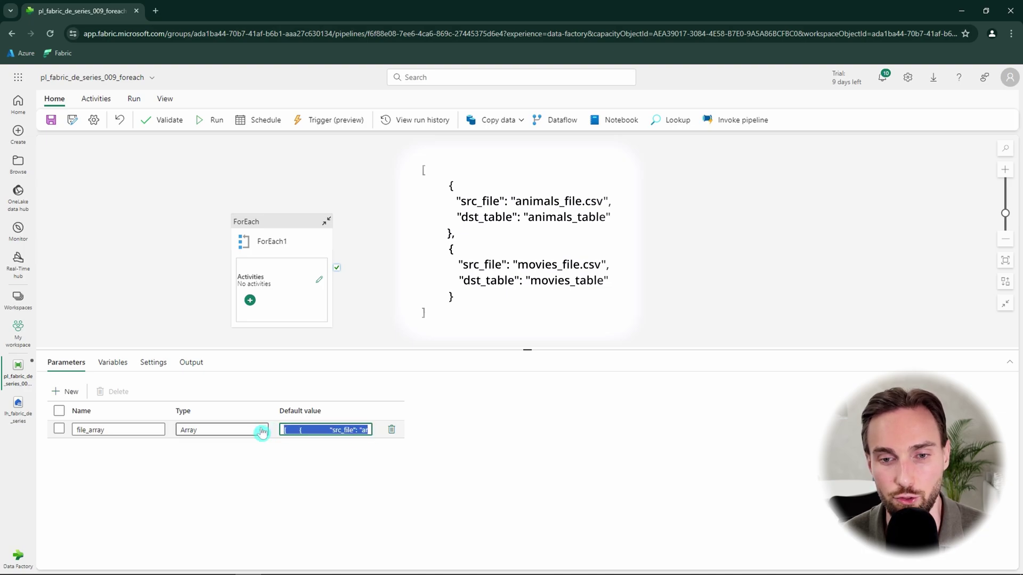
{"action": "left_click", "coordinate": [331, 445]}
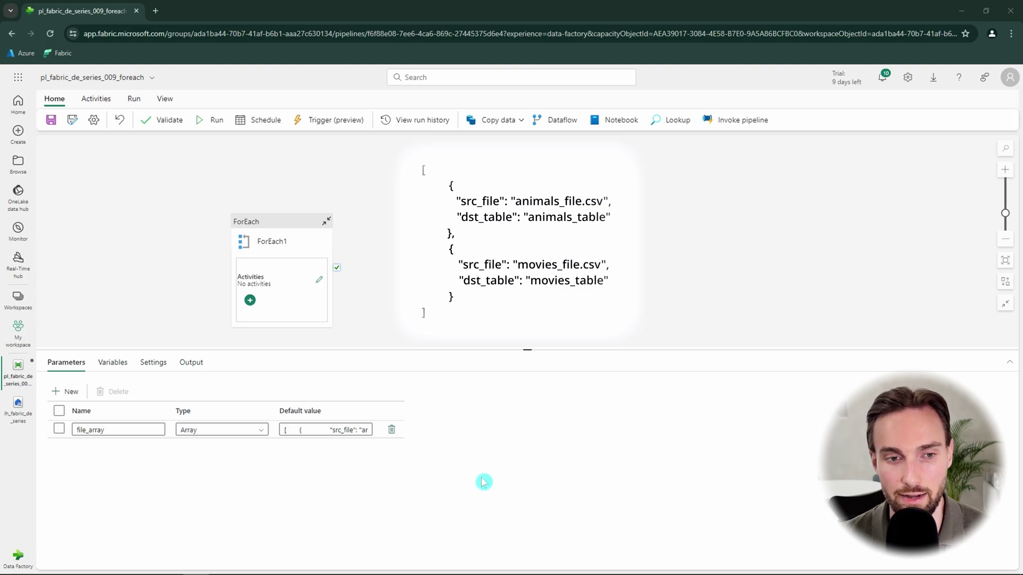
- Rename the ForEach activity as "ForEach file in file_array"
{"action": "left_click", "coordinate": [285, 241]}
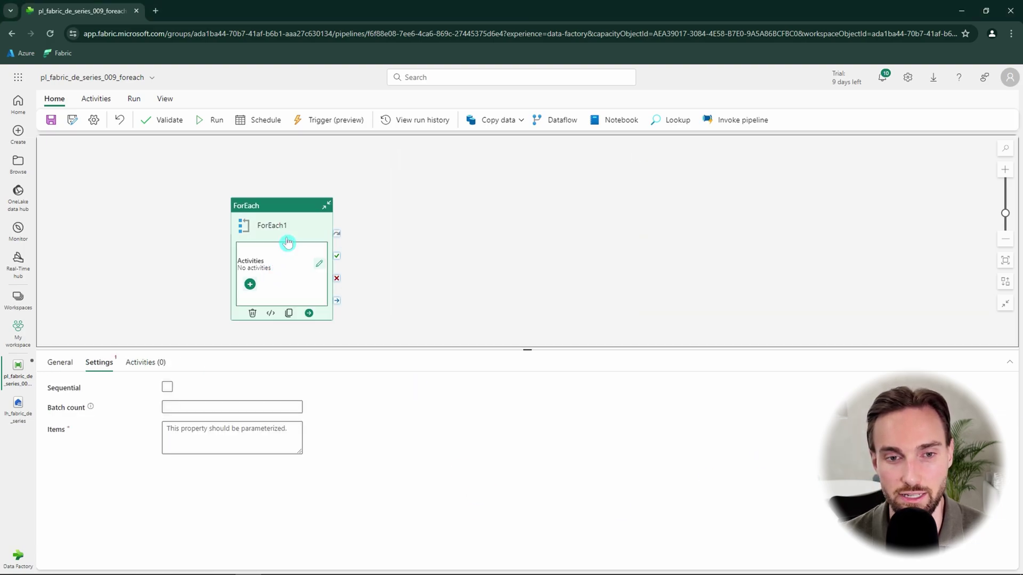
{"action": "left_click", "coordinate": [60, 363]}
{"action": "left_click_drag", "start_coordinate": [201, 389], "coordinate": [123, 389]}
{"action": "type", "text": "ForEach file in file_array"}
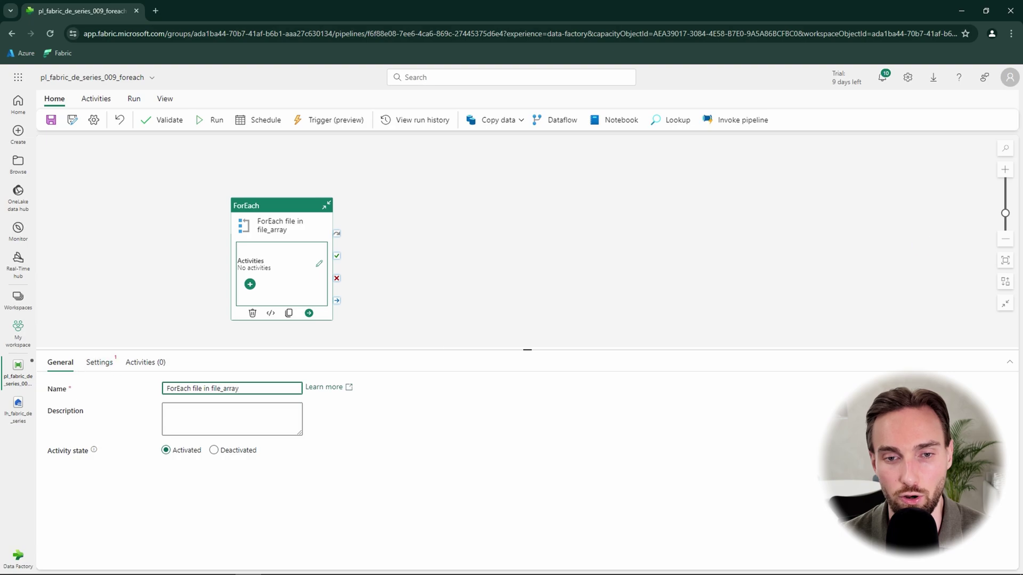
{"action": "left_click", "coordinate": [99, 363]}
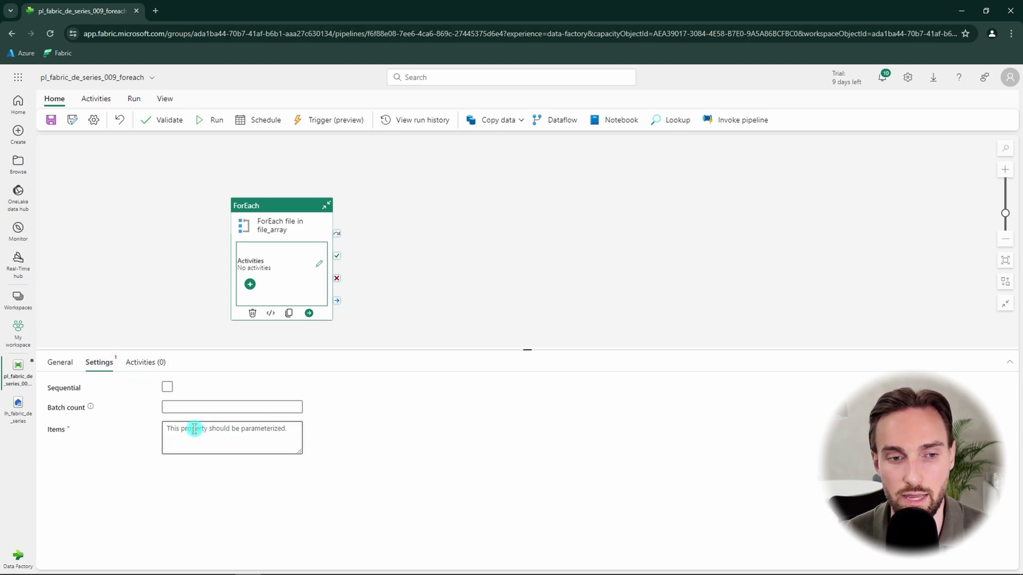
{"action": "left_click", "coordinate": [210, 433]}
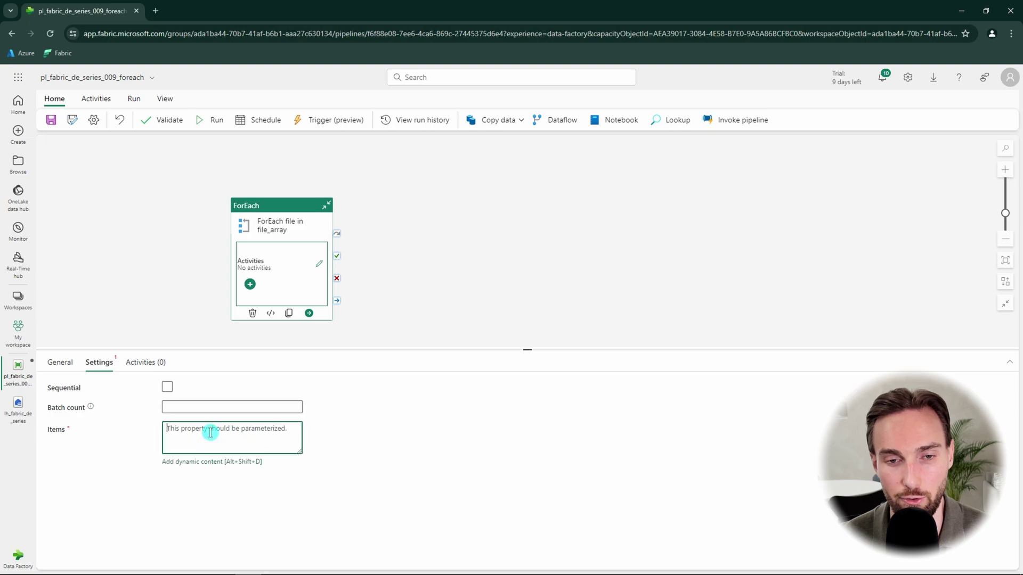
{"action": "left_click", "coordinate": [223, 462]}
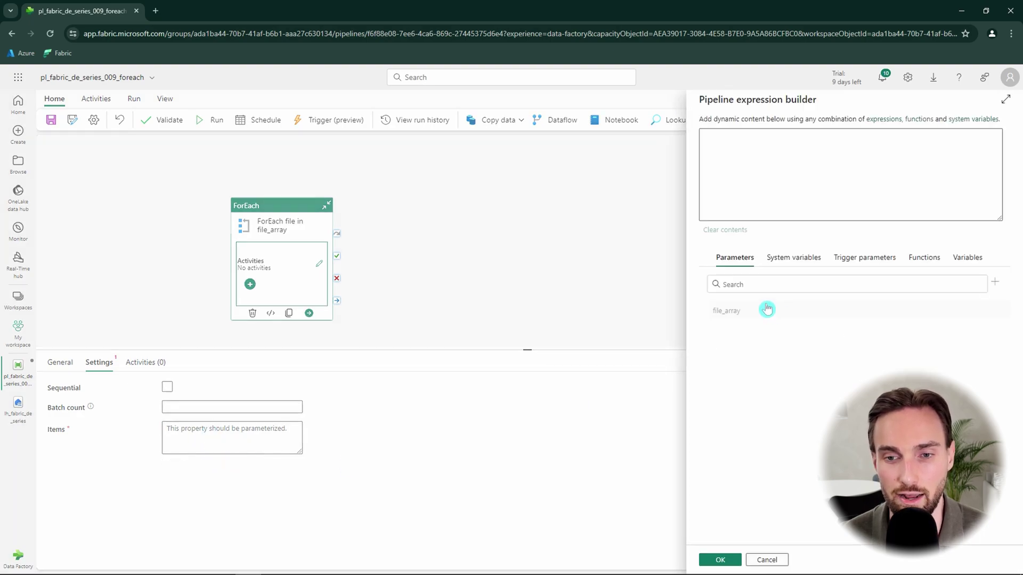
{"action": "left_click", "coordinate": [751, 312]}
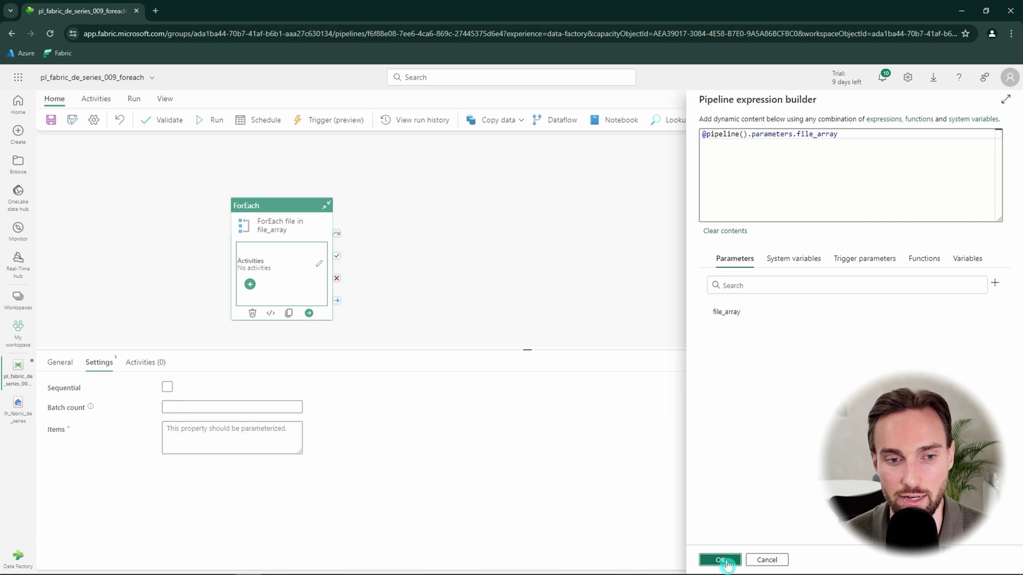
{"action": "left_click", "coordinate": [721, 560]}
- Add a Copy data activity named "Copy data from files to tables" inside the ForEach activity
{"action": "left_click", "coordinate": [319, 263]}
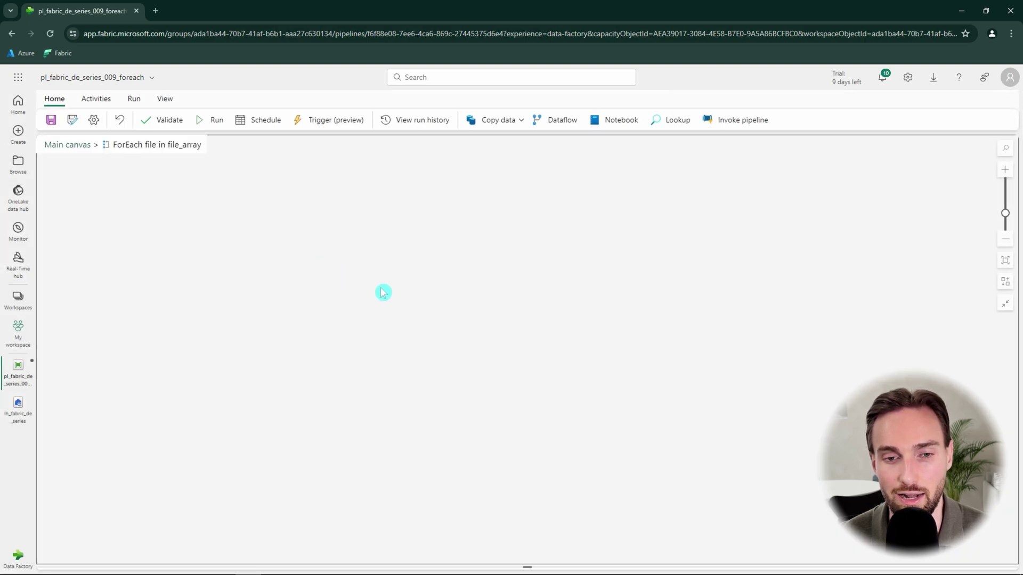
{"action": "left_click", "coordinate": [492, 120]}
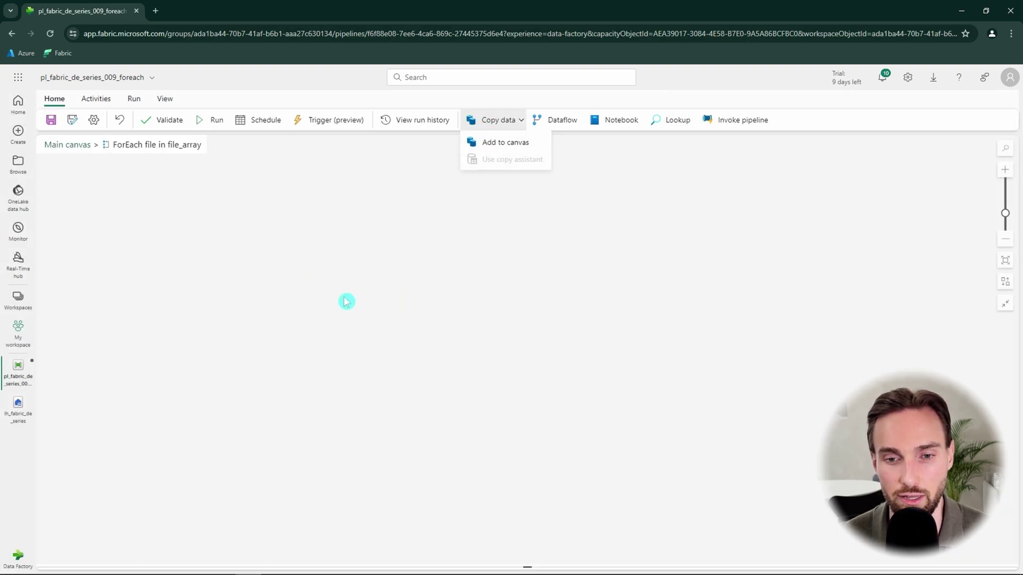
{"action": "left_click", "coordinate": [498, 150]}
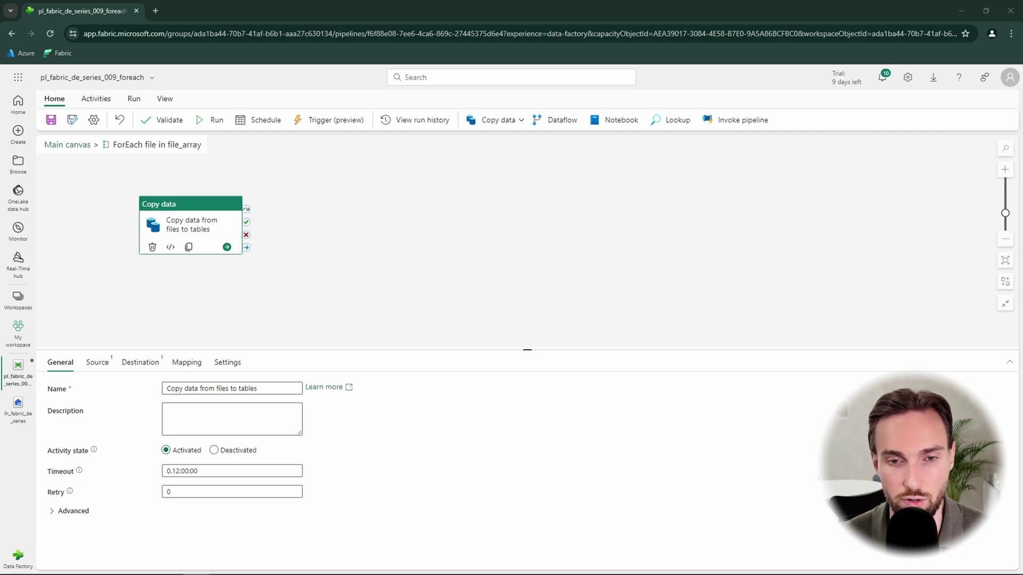
- Set the Copy data source to the lh_fabric_de_series lakehouse, root folder Files, with directory fabric_de_series_009_source
{"action": "left_click", "coordinate": [97, 363]}
{"action": "left_click", "coordinate": [234, 393]}
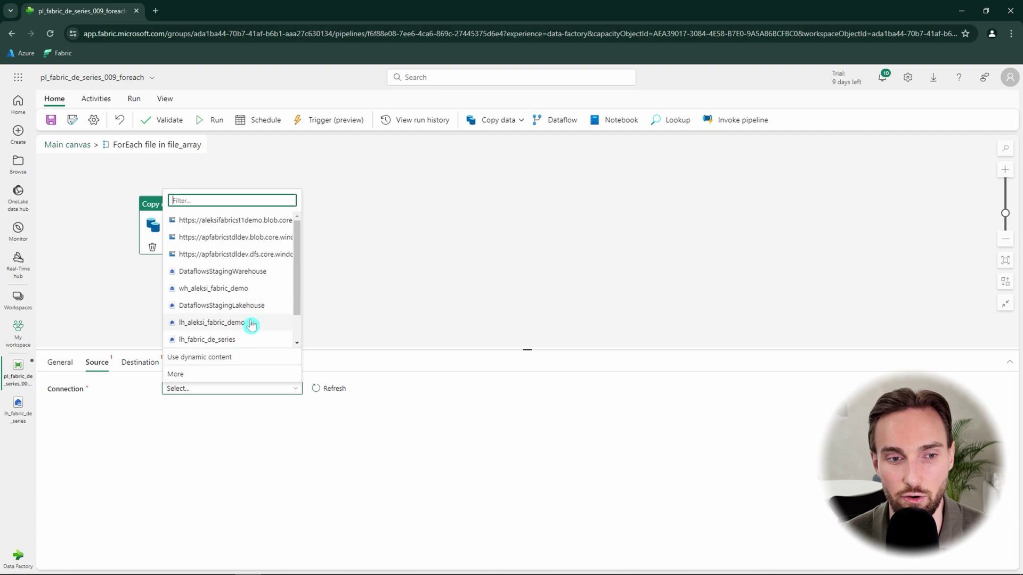
{"action": "left_click", "coordinate": [243, 344]}
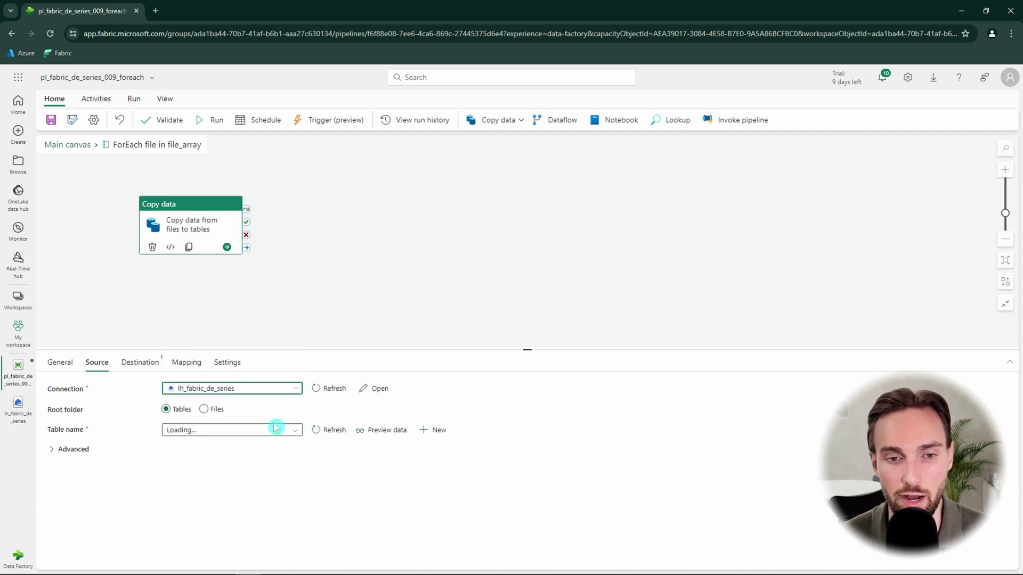
{"action": "left_click", "coordinate": [204, 409]}
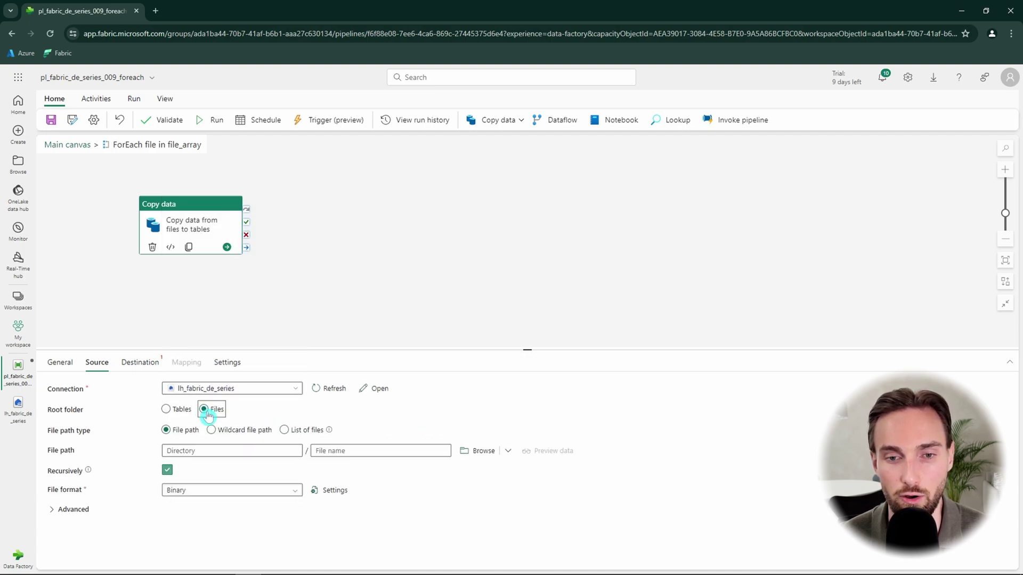
{"action": "left_click", "coordinate": [246, 451]}
{"action": "type", "text": "fabric_de_series_009_source"}
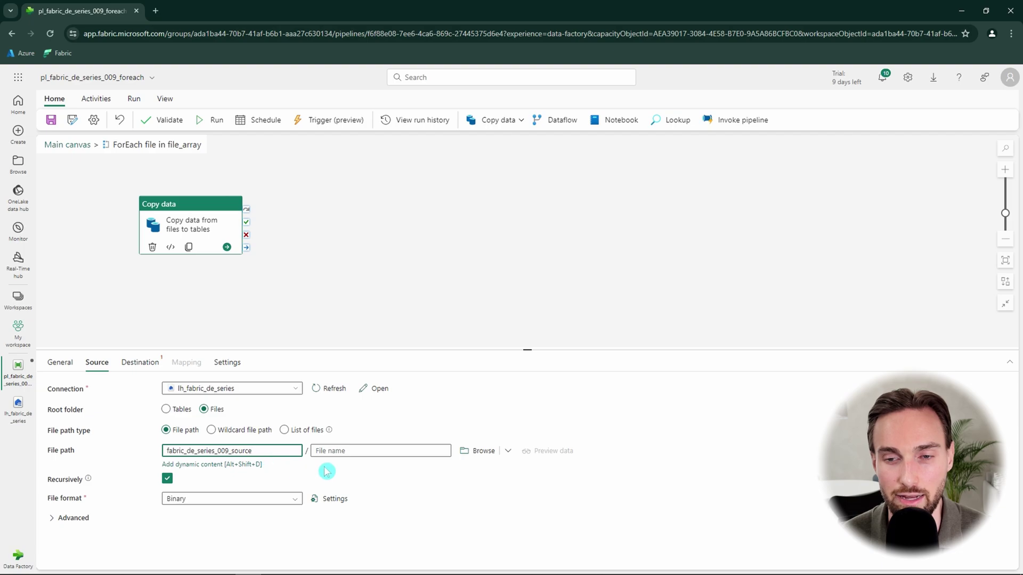
{"action": "left_click", "coordinate": [368, 451]}
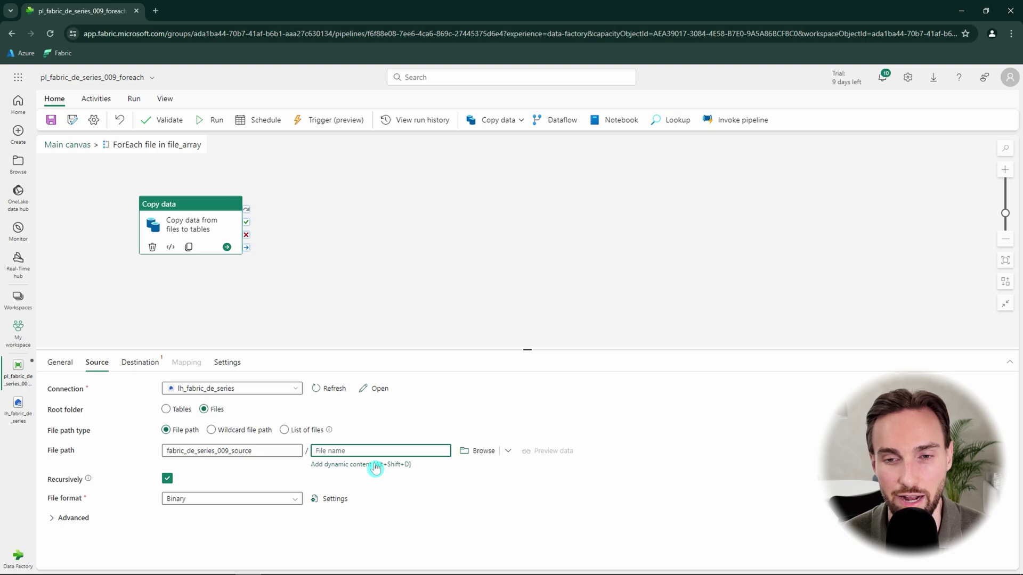
{"action": "left_click", "coordinate": [375, 466]}
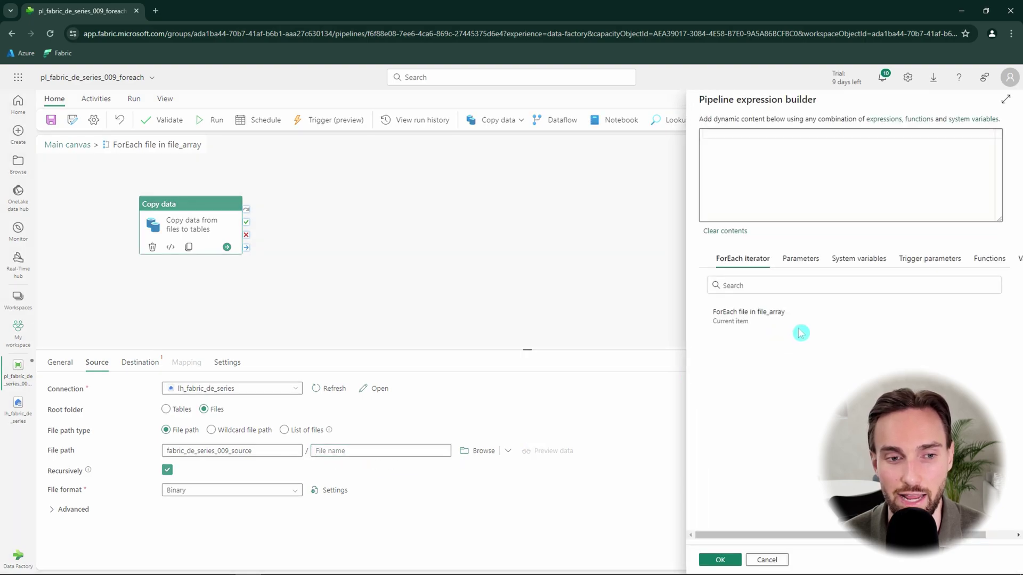
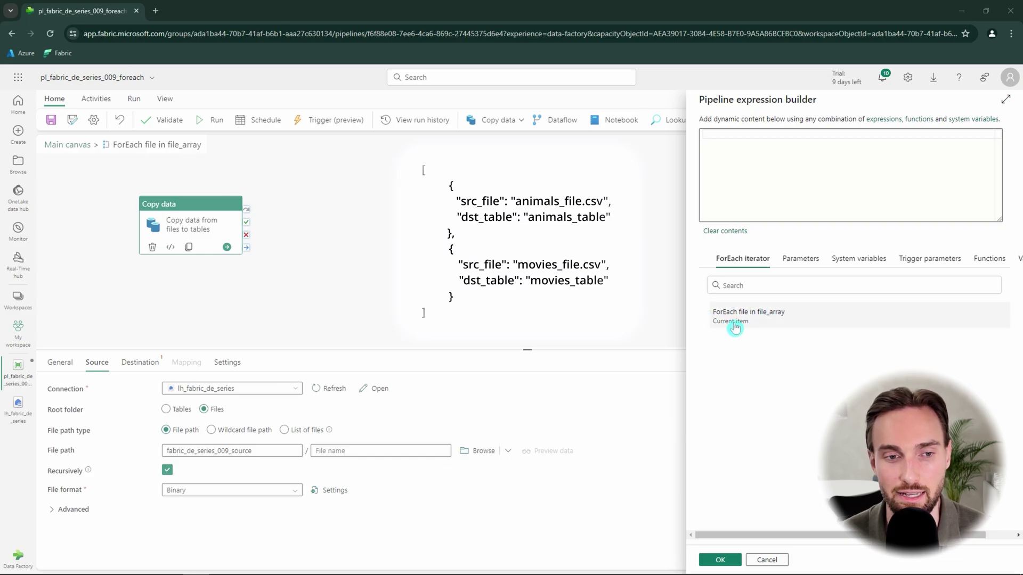
{"action": "left_click", "coordinate": [773, 322]}
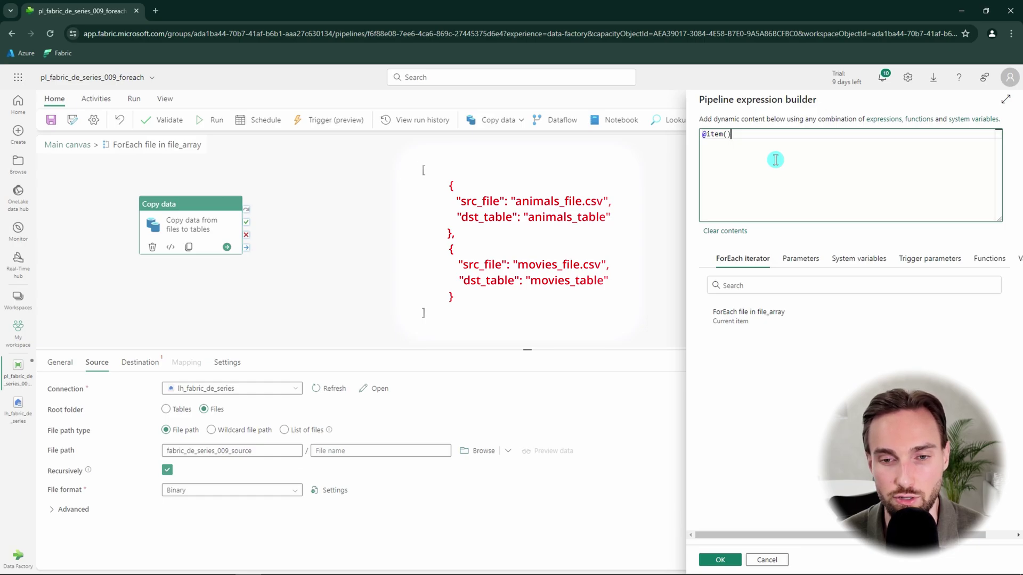
{"action": "type", "text": "@item().src_file"}
{"action": "key", "text": "ctrl+z"}
{"action": "triple_click", "coordinate": [720, 134]}
{"action": "type", "text": "@item().src_file"}
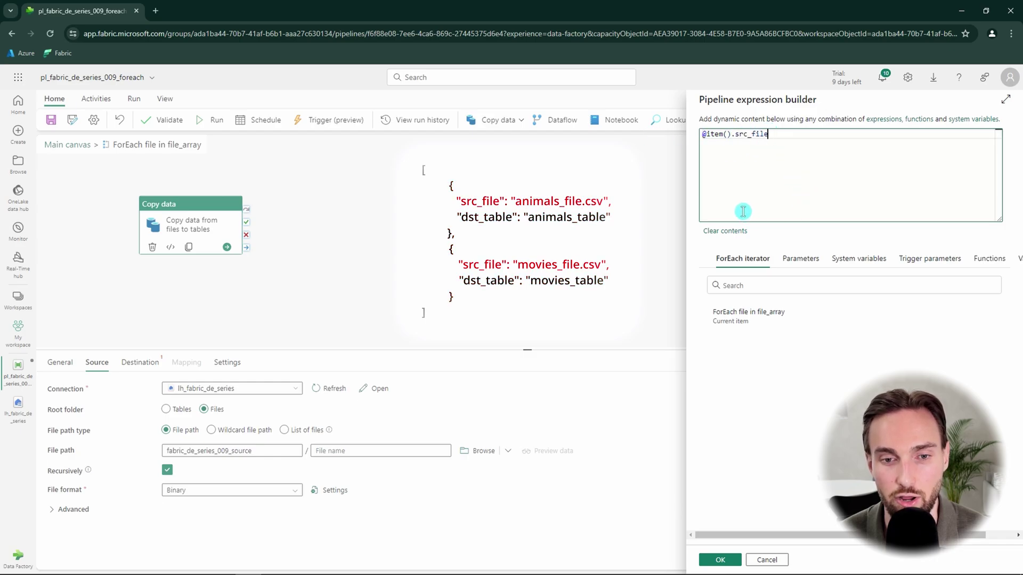
{"action": "left_click", "coordinate": [723, 561]}
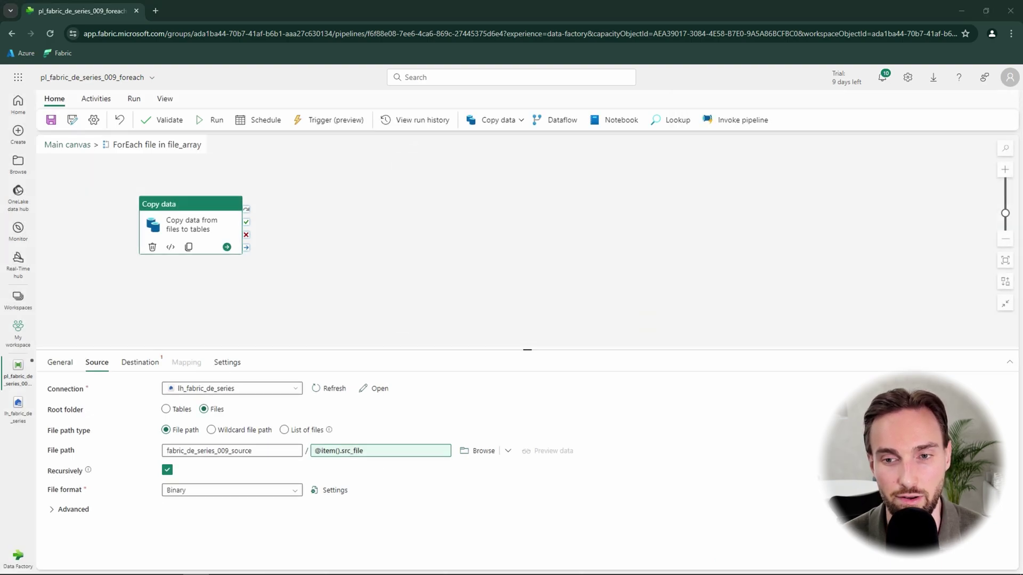
- Set the Copy data source's file format to DelimitedText
{"action": "left_click", "coordinate": [247, 494]}
{"action": "scroll", "coordinate": [209, 524], "scroll_direction": "down", "scroll_amount": 2}
{"action": "scroll", "coordinate": [210, 532], "scroll_direction": "up", "scroll_amount": 2}
{"action": "left_click", "coordinate": [201, 561]}
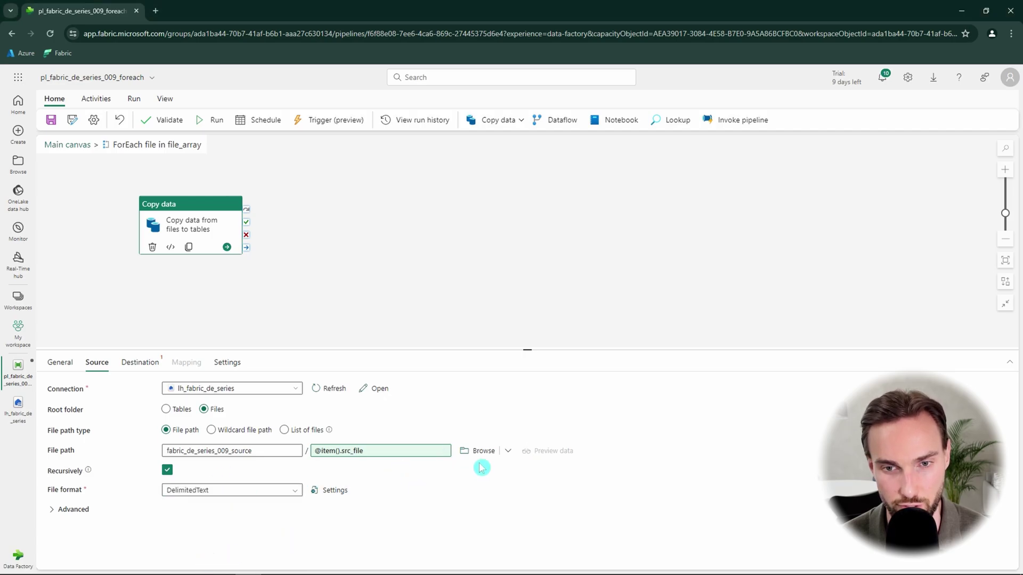
{"action": "left_click", "coordinate": [544, 453]}
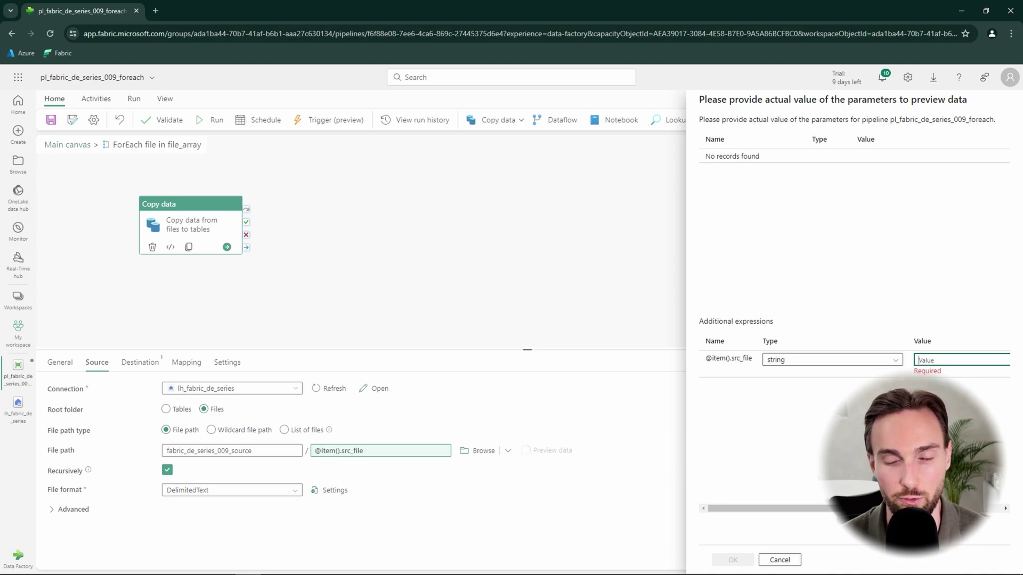
{"action": "type", "text": "movies_file.csv"}
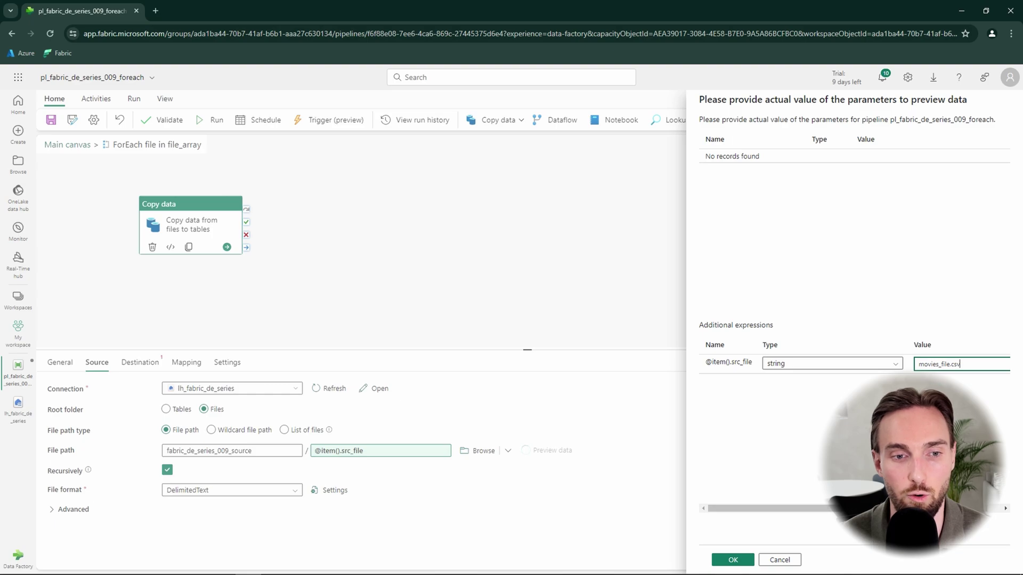
{"action": "left_click", "coordinate": [735, 560]}
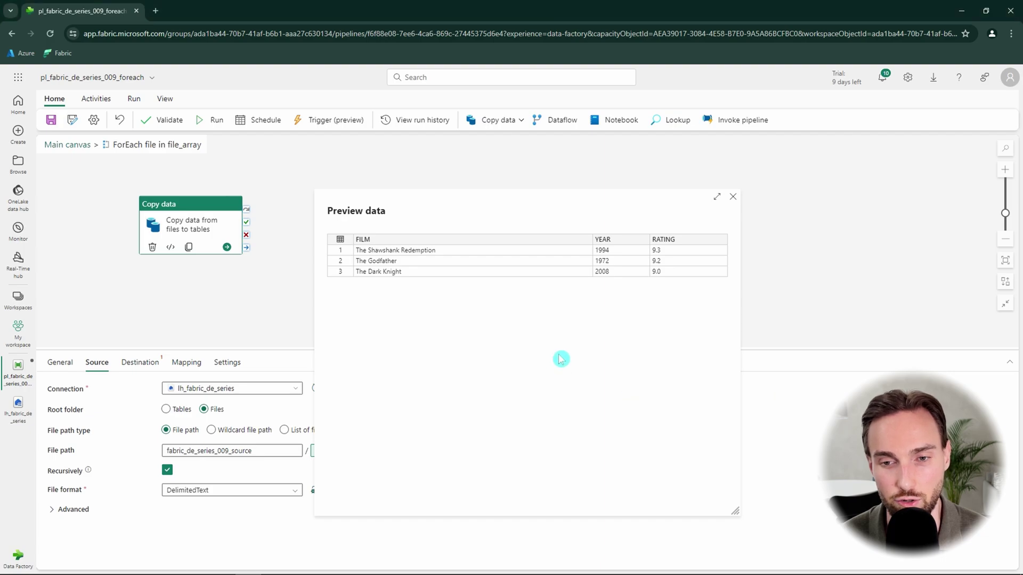
{"action": "left_click", "coordinate": [733, 198]}
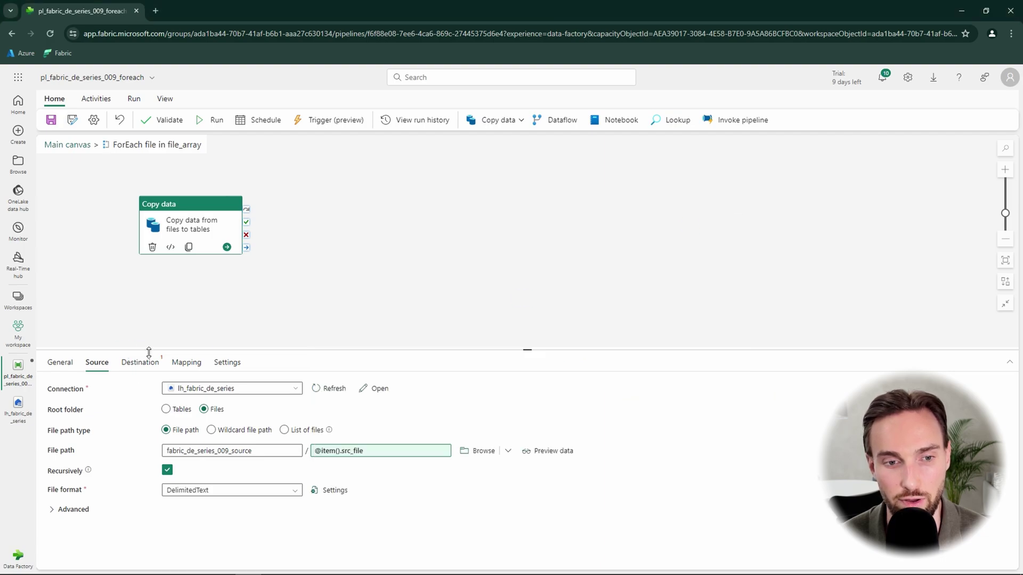
- Set the Copy data destination connection to the lh_fabric_de_series lakehouse
{"action": "left_click", "coordinate": [142, 363]}
{"action": "left_click", "coordinate": [229, 391]}
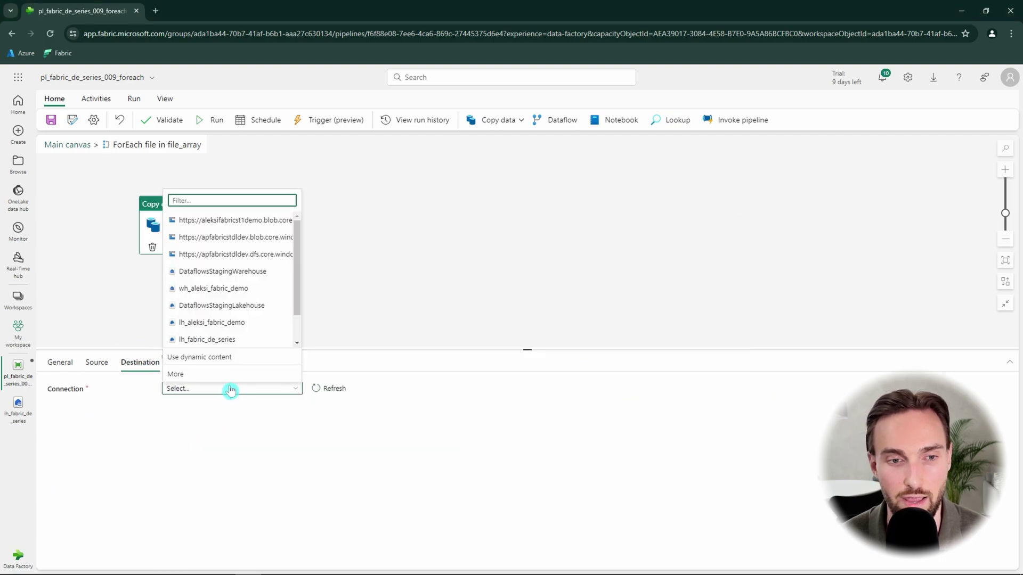
{"action": "left_click", "coordinate": [244, 341]}
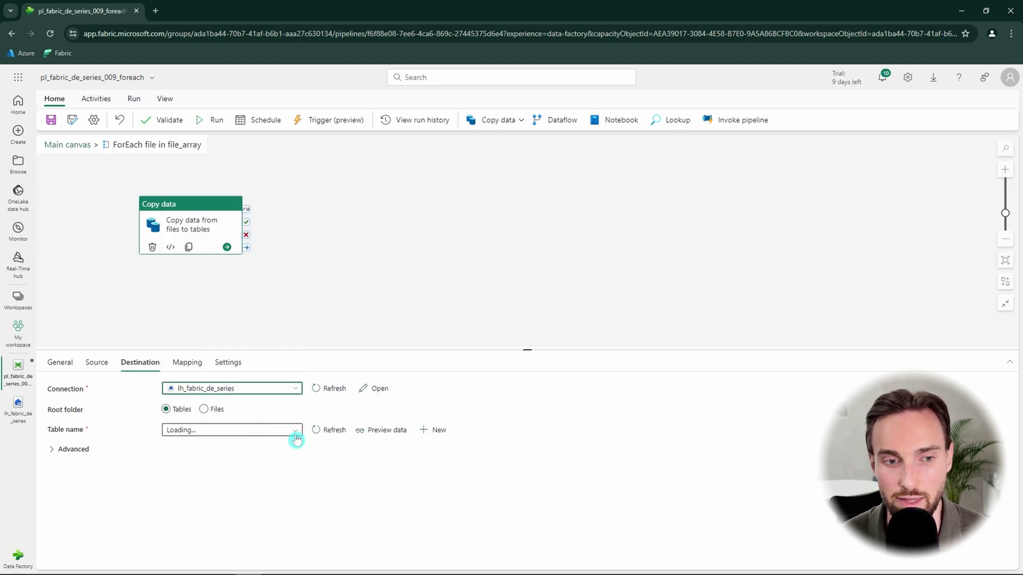
{"action": "left_click", "coordinate": [240, 429]}
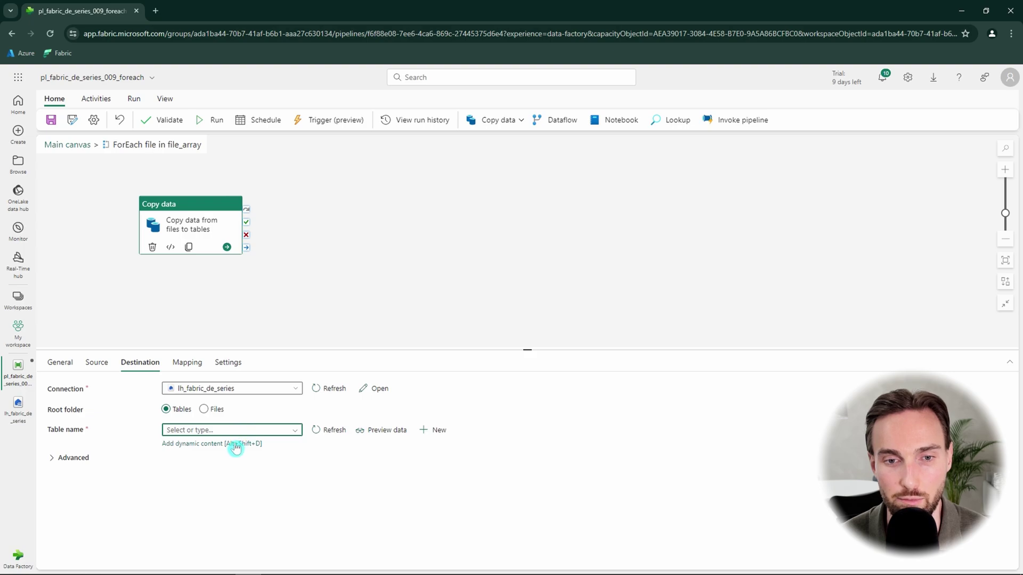
{"action": "left_click", "coordinate": [234, 446]}
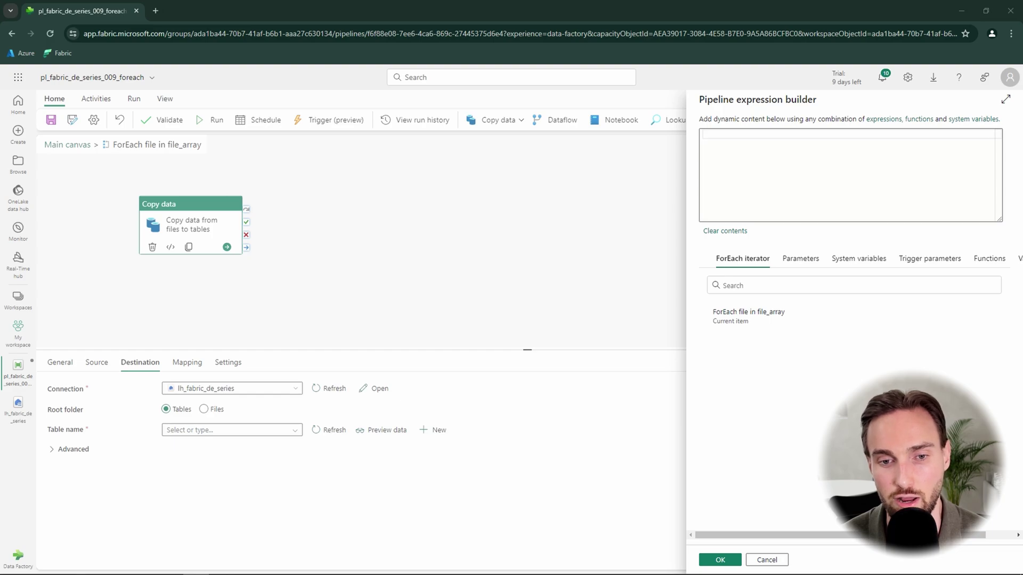
{"action": "left_click", "coordinate": [749, 168]}
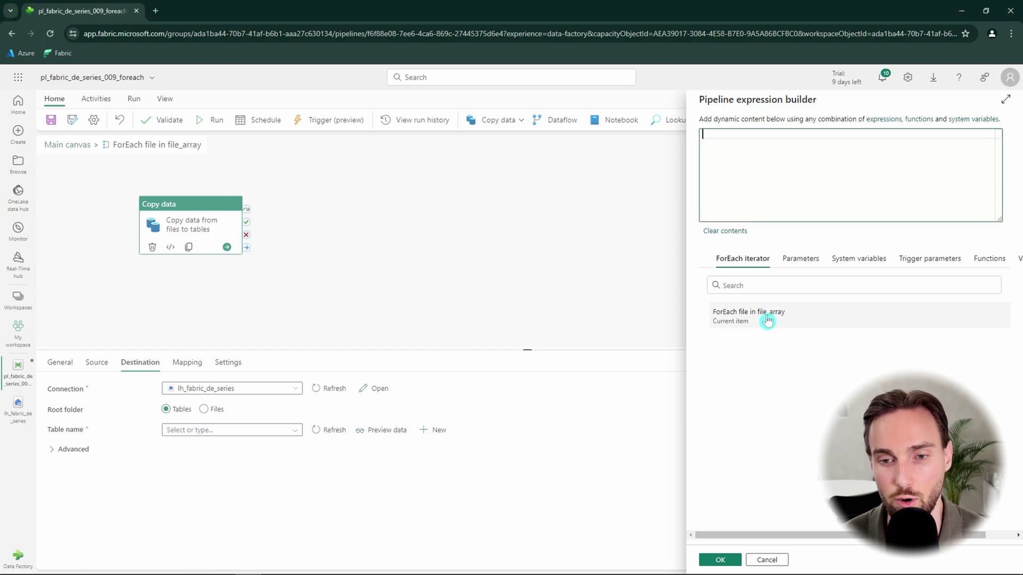
{"action": "left_click", "coordinate": [750, 185]}
{"action": "type", "text": "@item().dst_table"}
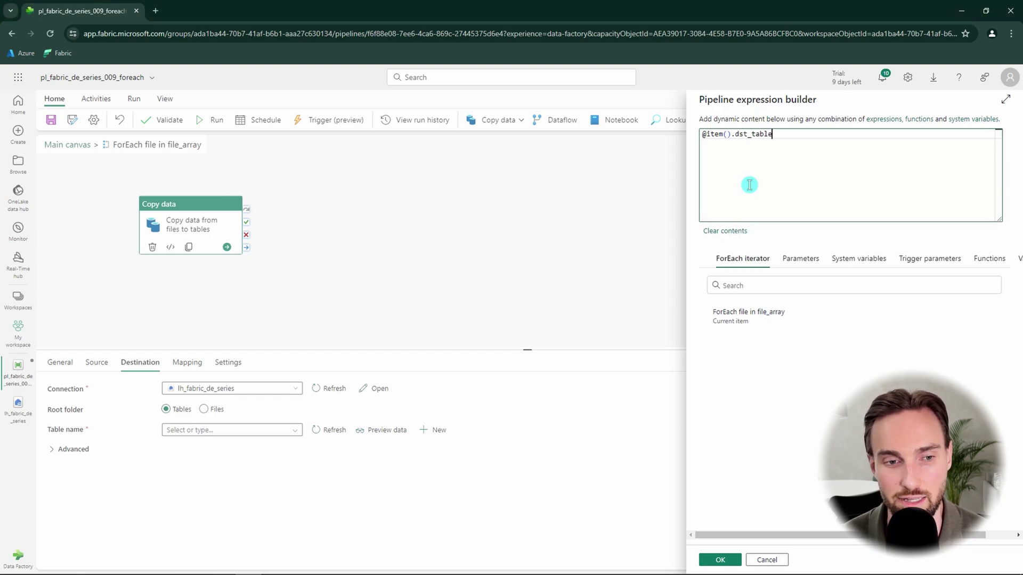
{"action": "left_click", "coordinate": [728, 562]}
{"action": "left_click", "coordinate": [76, 451]}
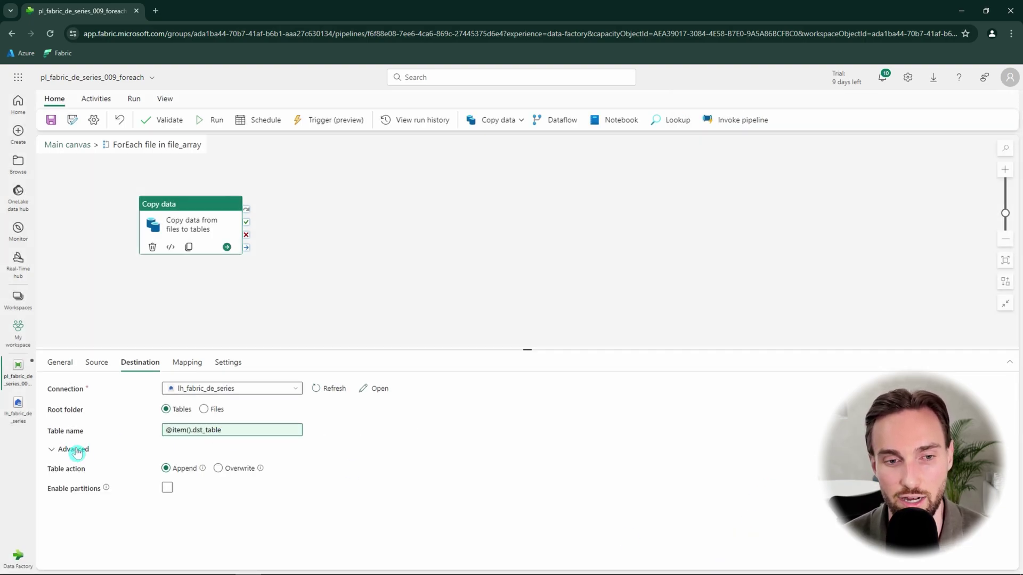
{"action": "left_click", "coordinate": [219, 468]}
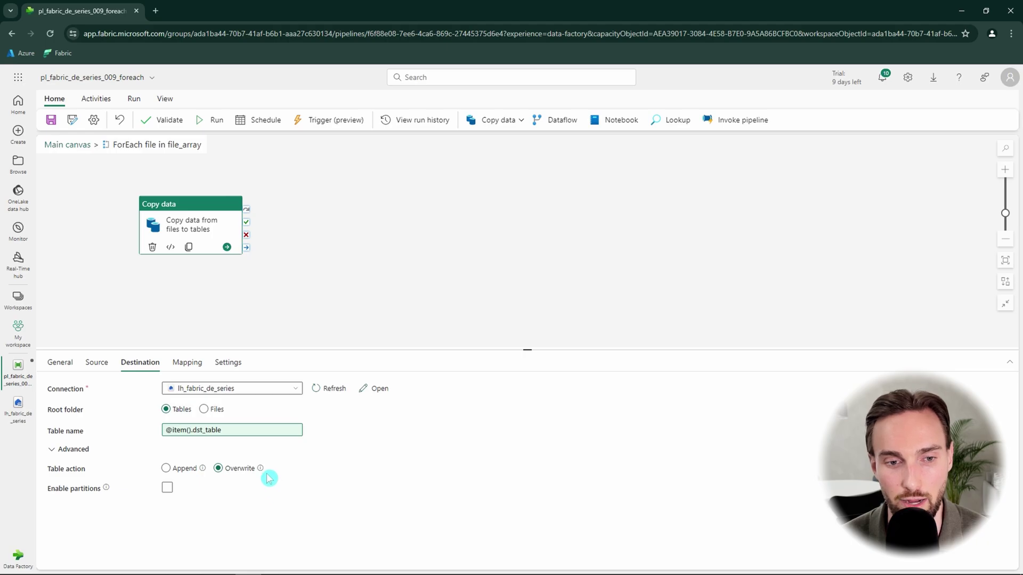
- Return to the main canvas, then save and run the pipeline with the default file_array value
{"action": "left_click", "coordinate": [80, 145]}
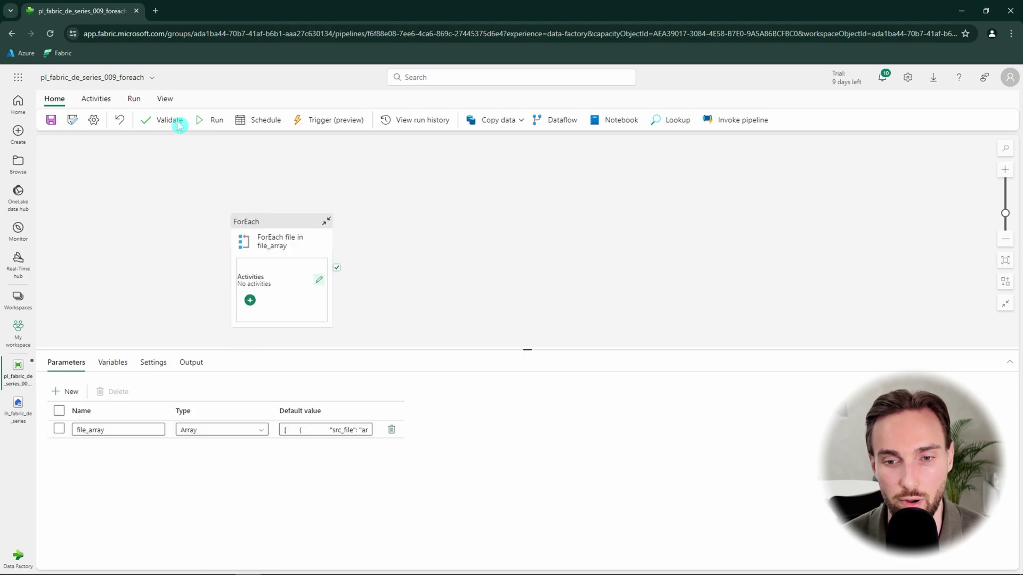
{"action": "left_click", "coordinate": [211, 122]}
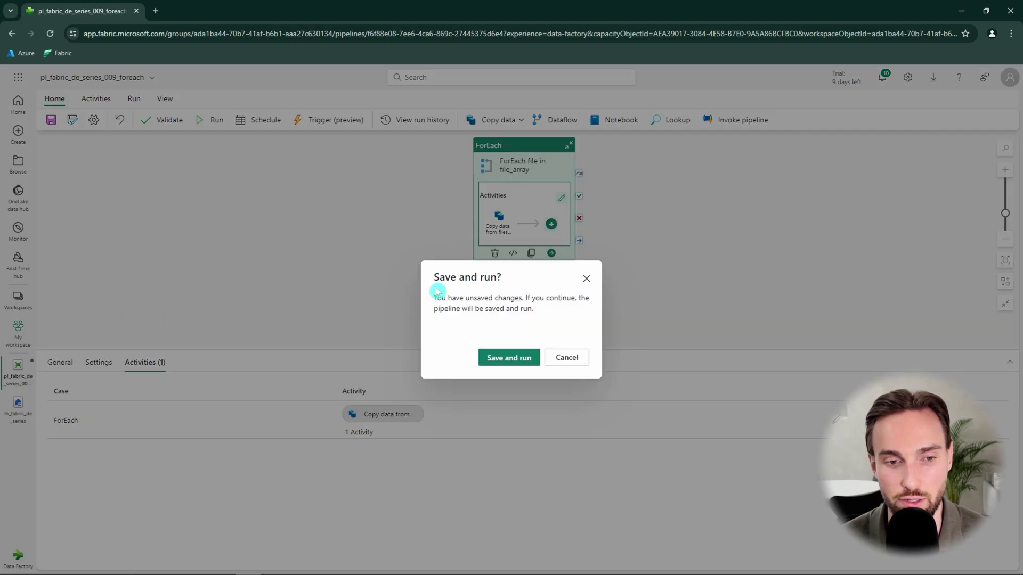
{"action": "left_click", "coordinate": [519, 362]}
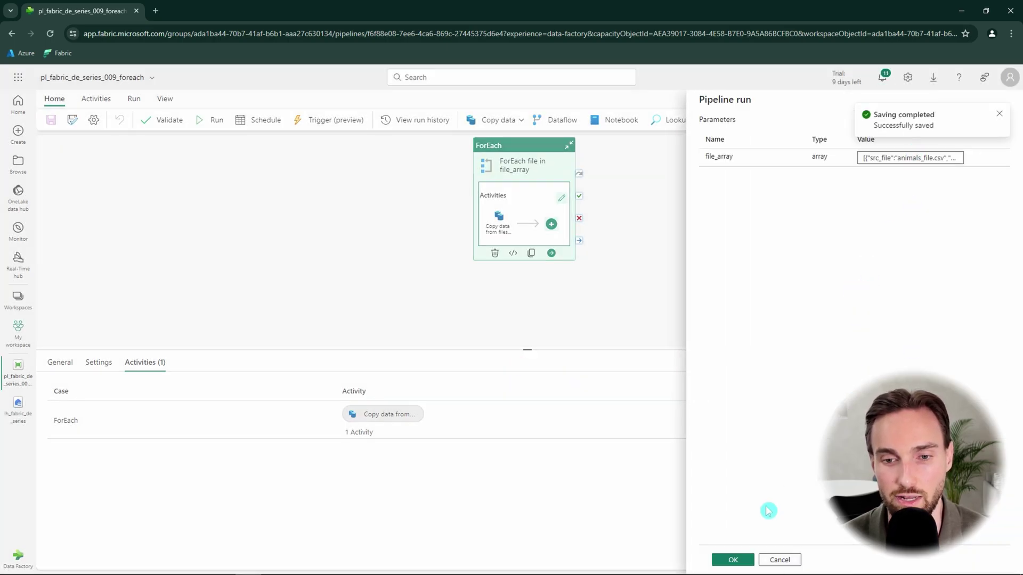
{"action": "left_click", "coordinate": [733, 560]}
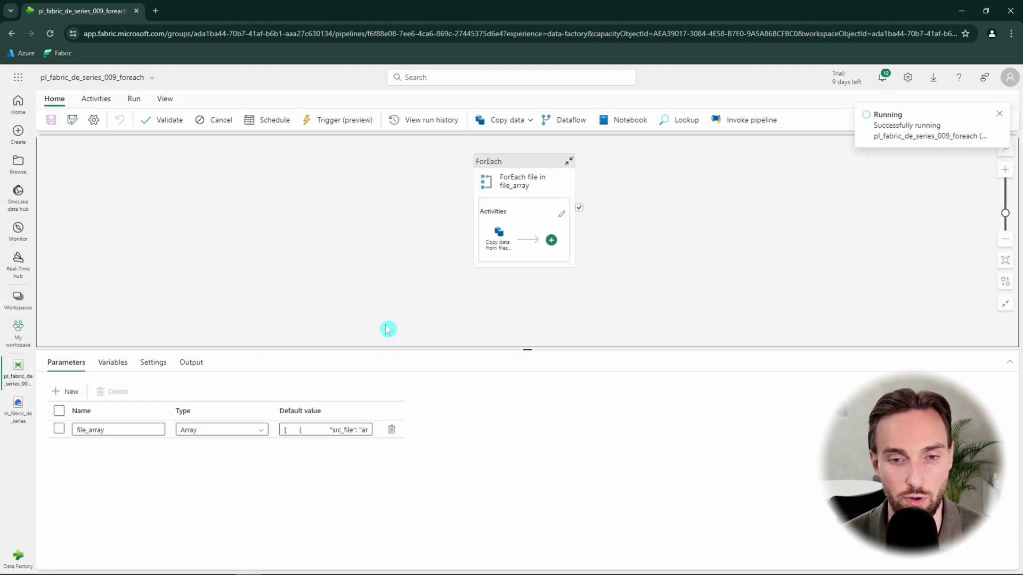
- Monitor the pipeline run's output, refreshing until its activity runs are listed
{"action": "left_click", "coordinate": [192, 363]}
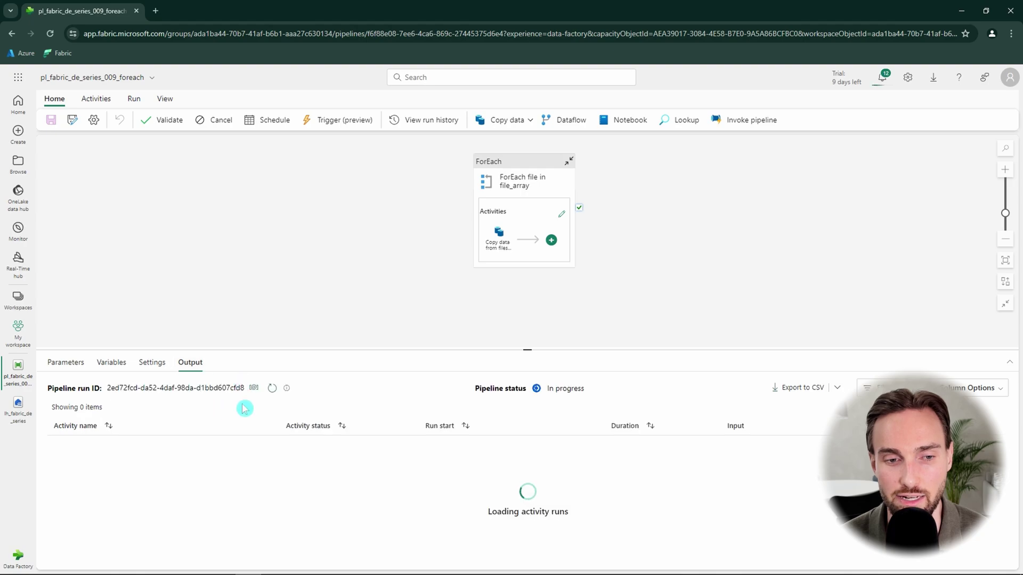
{"action": "left_click", "coordinate": [272, 389]}
{"action": "left_click", "coordinate": [272, 388]}
{"action": "left_click", "coordinate": [272, 389]}
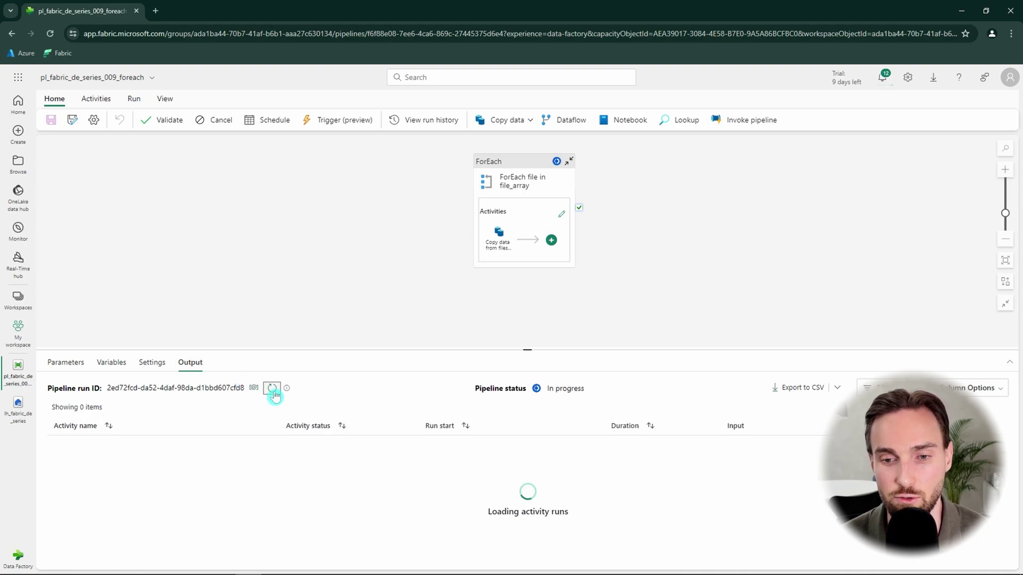
{"action": "left_click", "coordinate": [272, 389]}
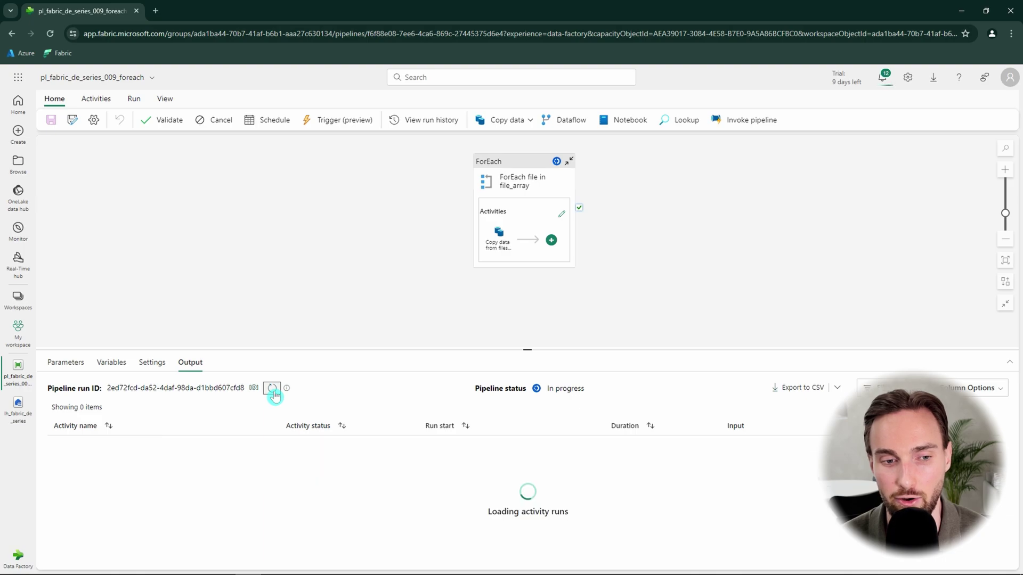
{"action": "left_click", "coordinate": [272, 389]}
{"action": "left_click", "coordinate": [273, 388]}
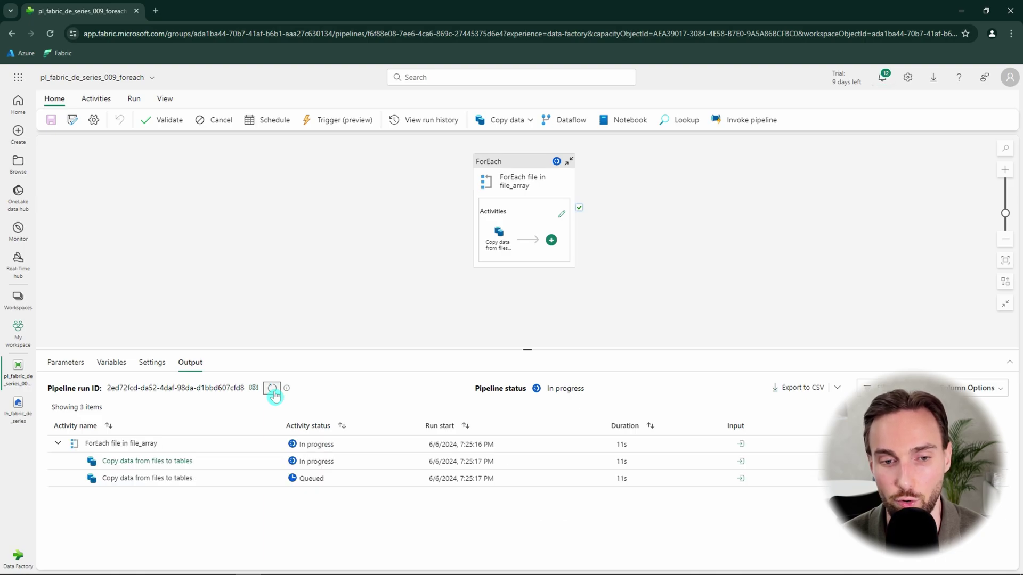
- Inspect the input JSON of the first Copy data run and refresh the run status
{"action": "left_click", "coordinate": [741, 461]}
{"action": "scroll", "coordinate": [736, 405], "scroll_direction": "down", "scroll_amount": 5}
{"action": "scroll", "coordinate": [736, 405], "scroll_direction": "down", "scroll_amount": 2}
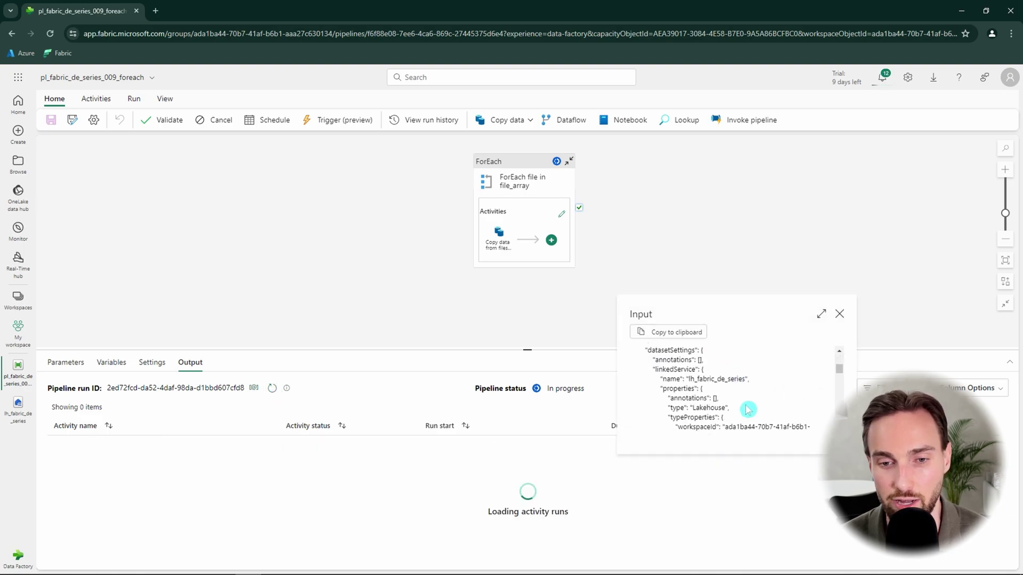
{"action": "scroll", "coordinate": [746, 406], "scroll_direction": "down", "scroll_amount": 8}
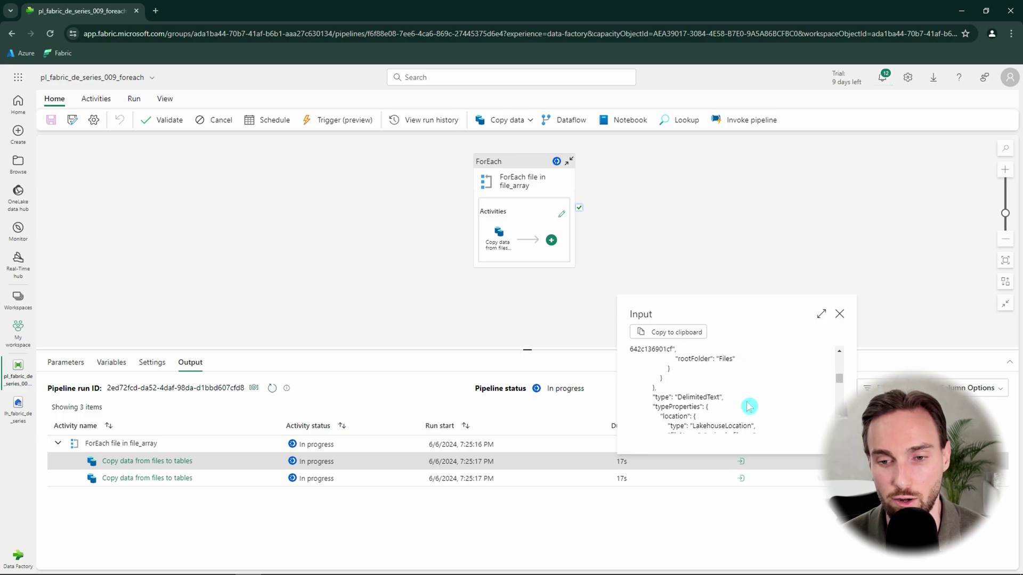
{"action": "left_click", "coordinate": [572, 352]}
{"action": "left_click", "coordinate": [272, 388]}
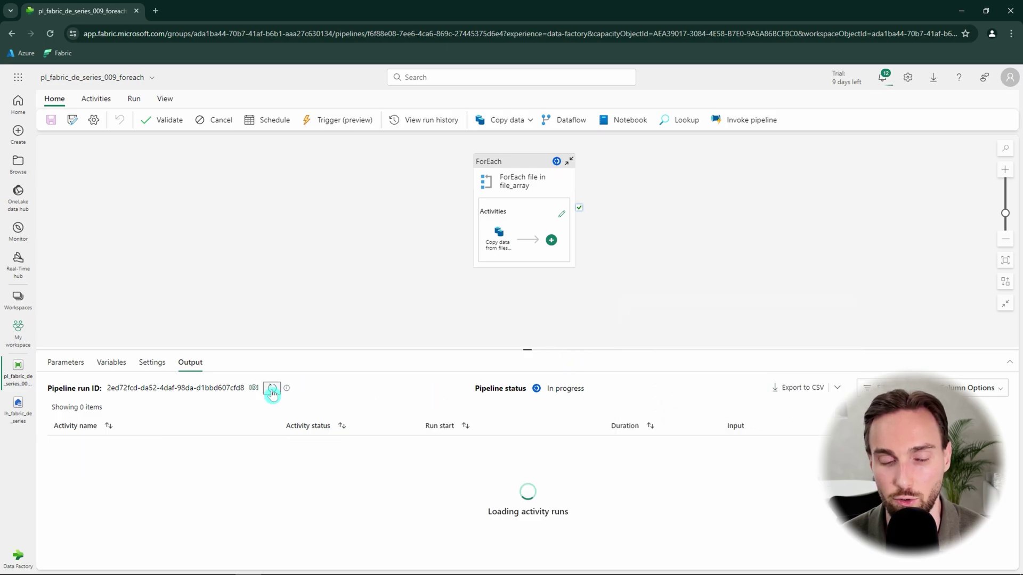
{"action": "left_click", "coordinate": [272, 390]}
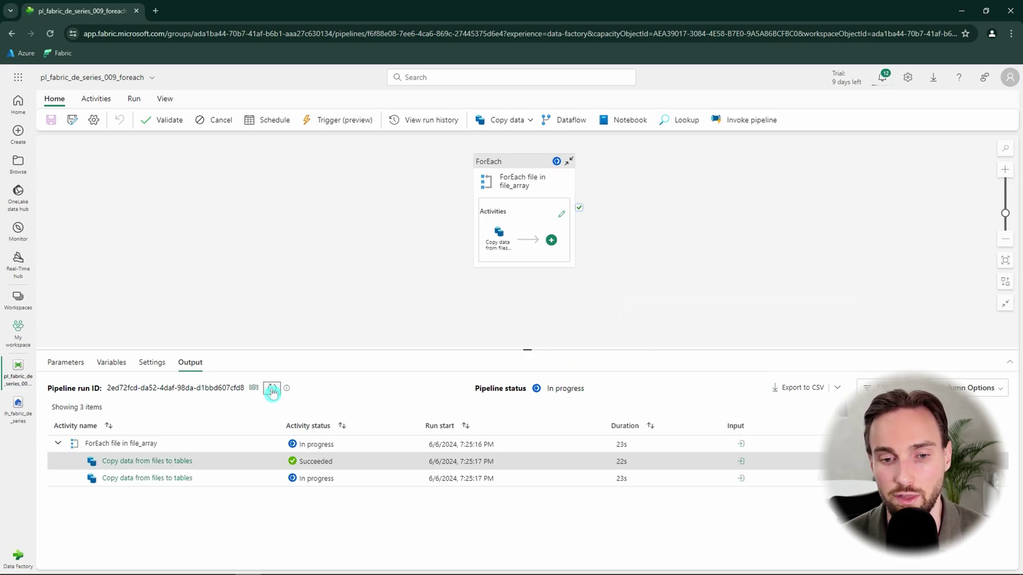
- Refresh the Tables folder in the lh_fabric_de_series lakehouse and preview animals_table and movies_table
{"action": "left_click", "coordinate": [19, 411]}
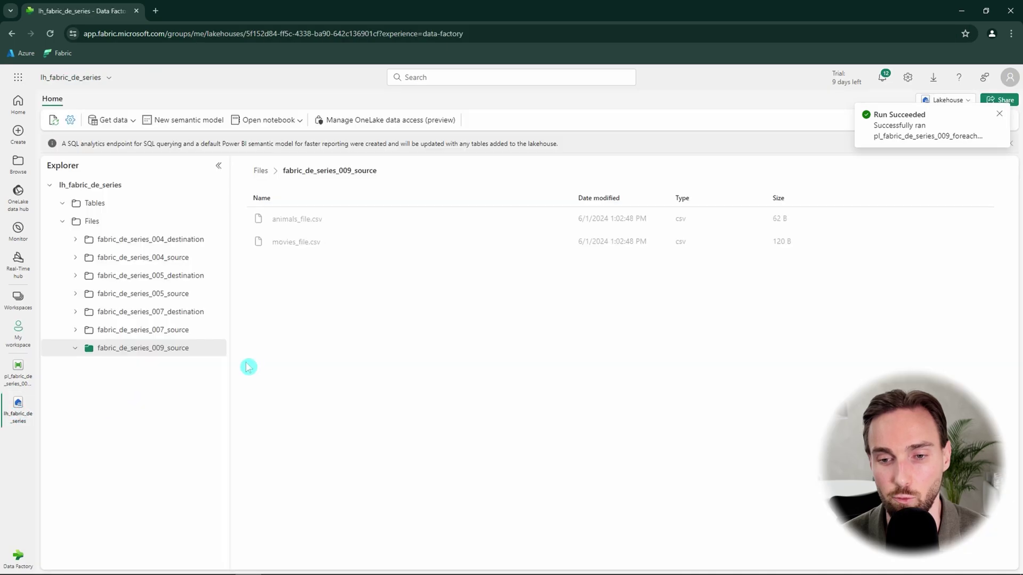
{"action": "left_click", "coordinate": [216, 203]}
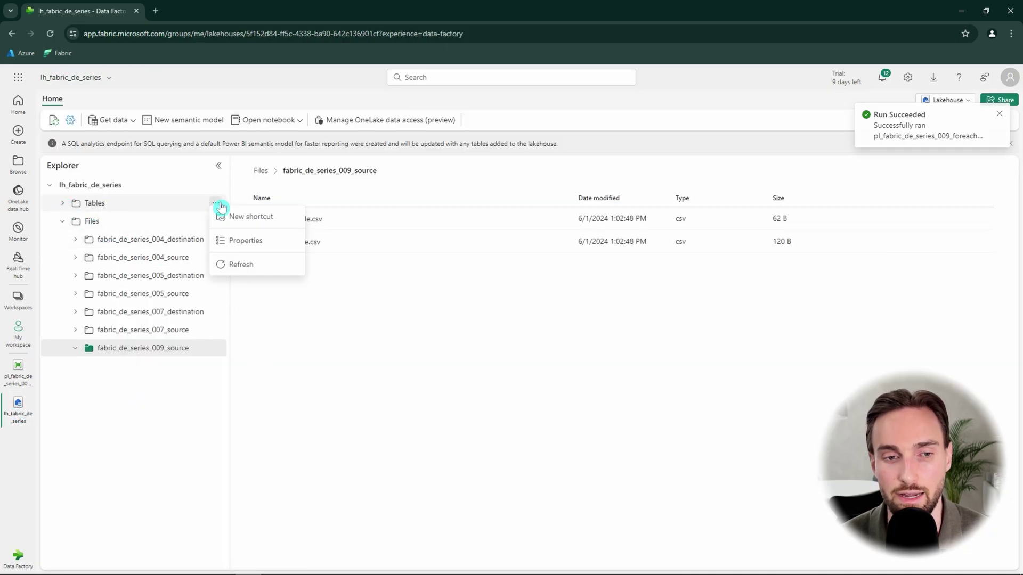
{"action": "left_click", "coordinate": [242, 271]}
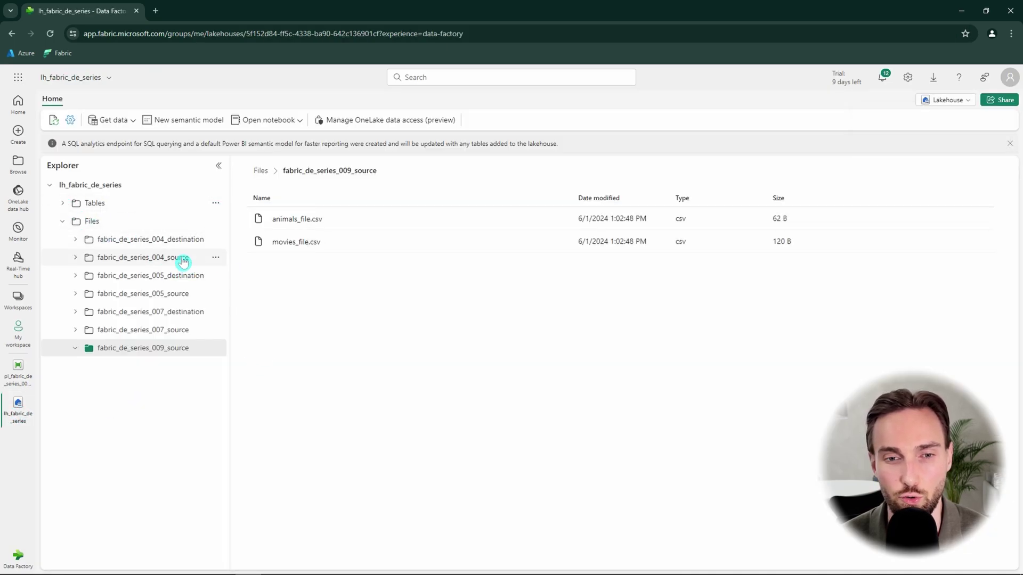
{"action": "left_click", "coordinate": [63, 205]}
{"action": "left_click", "coordinate": [120, 221]}
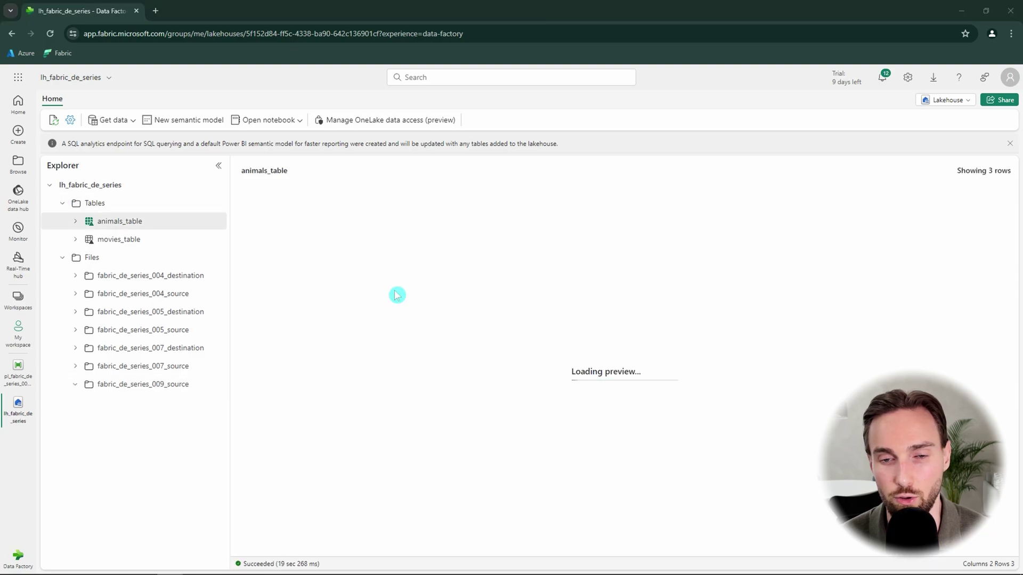
{"action": "left_click", "coordinate": [112, 241]}
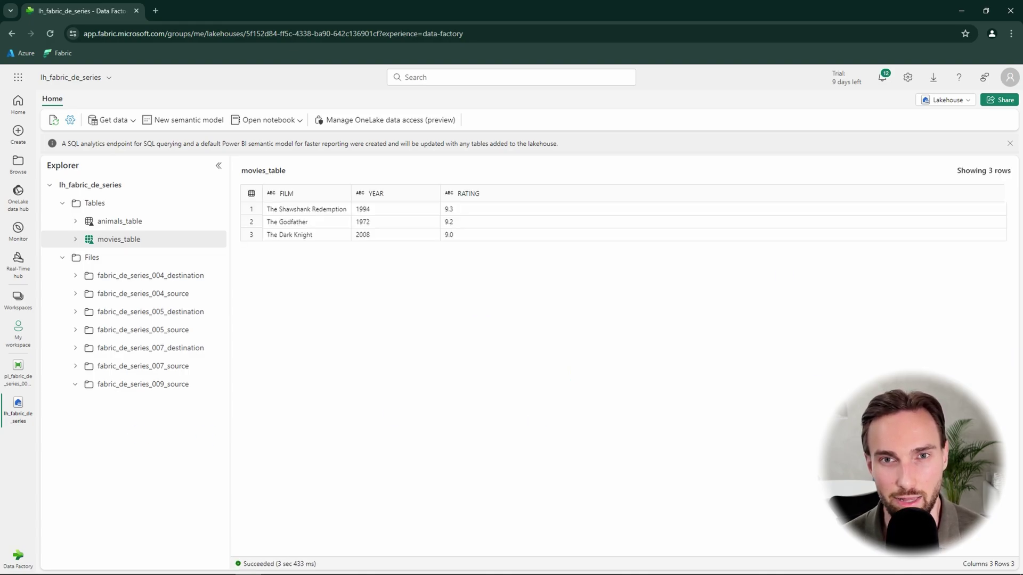
- Add an Invoke pipeline activity inside the pipeline's ForEach activity, placed beside the Copy data activity
{"action": "left_click", "coordinate": [18, 370]}
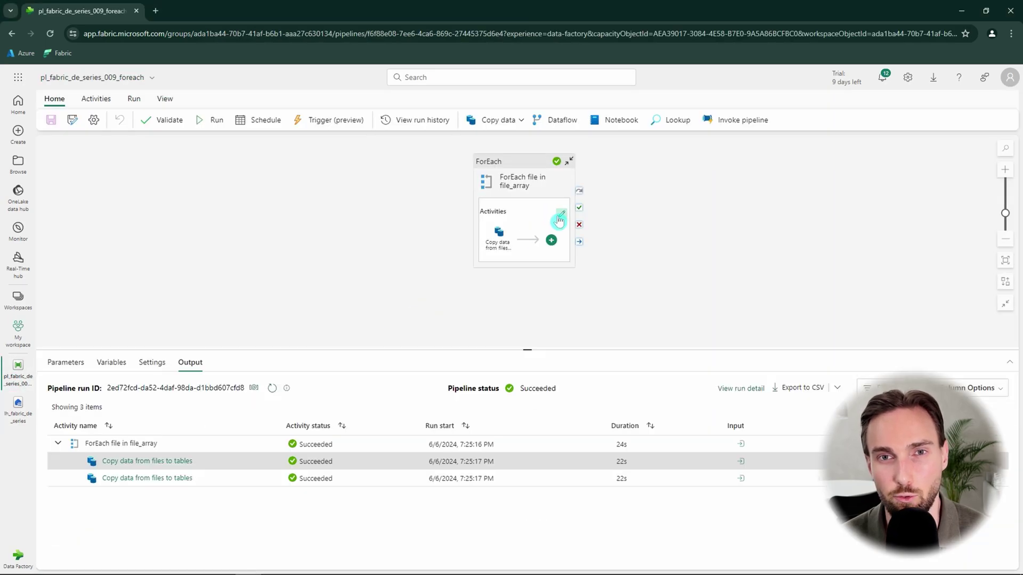
{"action": "left_click", "coordinate": [563, 224]}
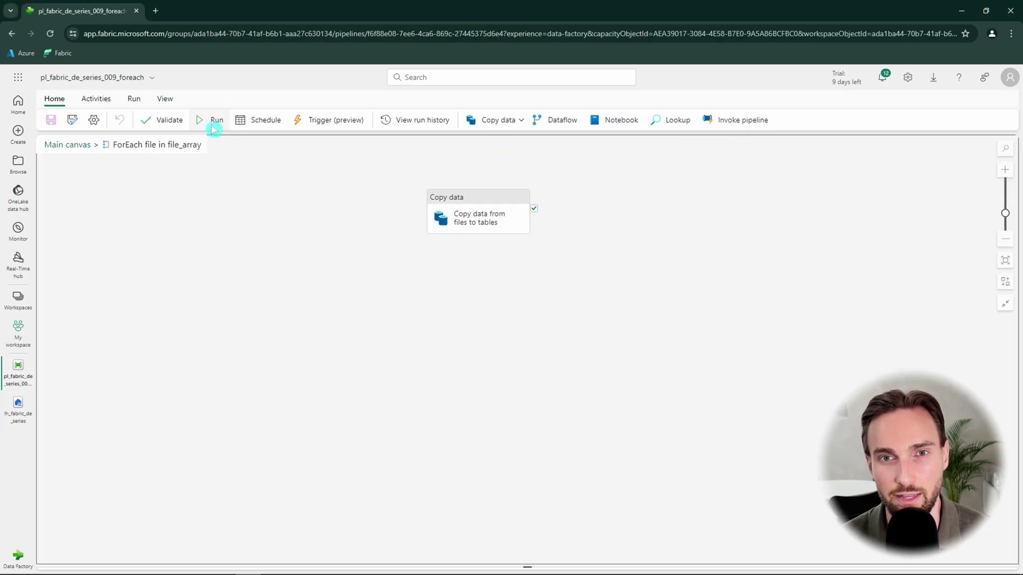
{"action": "left_click", "coordinate": [96, 100]}
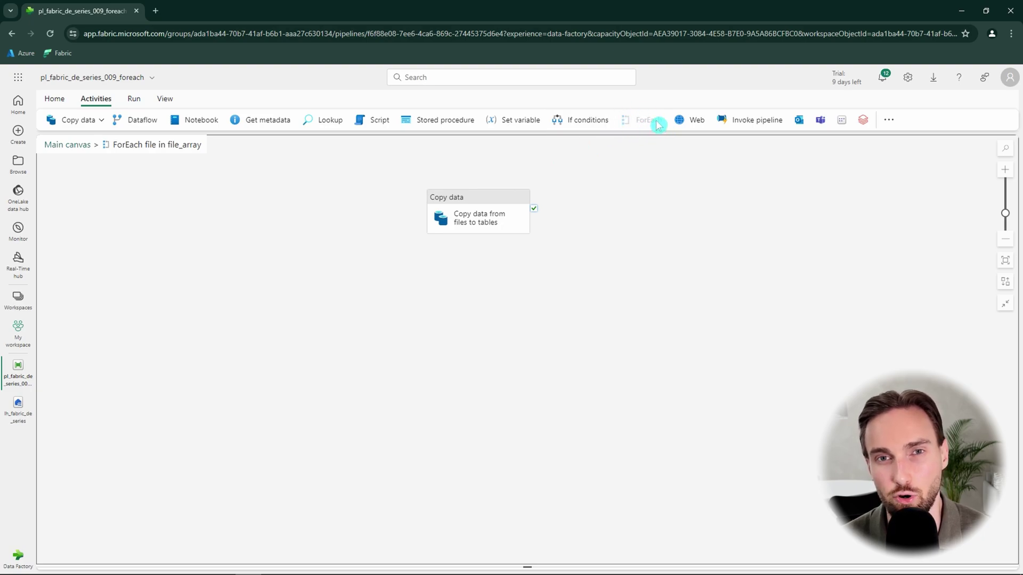
{"action": "left_click", "coordinate": [754, 120]}
{"action": "left_click_drag", "start_coordinate": [601, 210], "coordinate": [607, 201]}
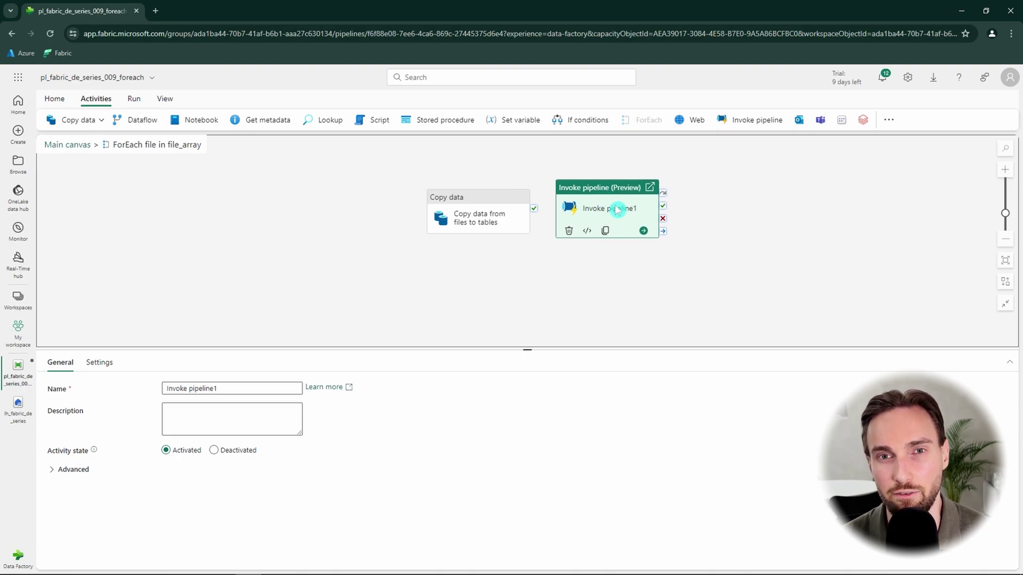